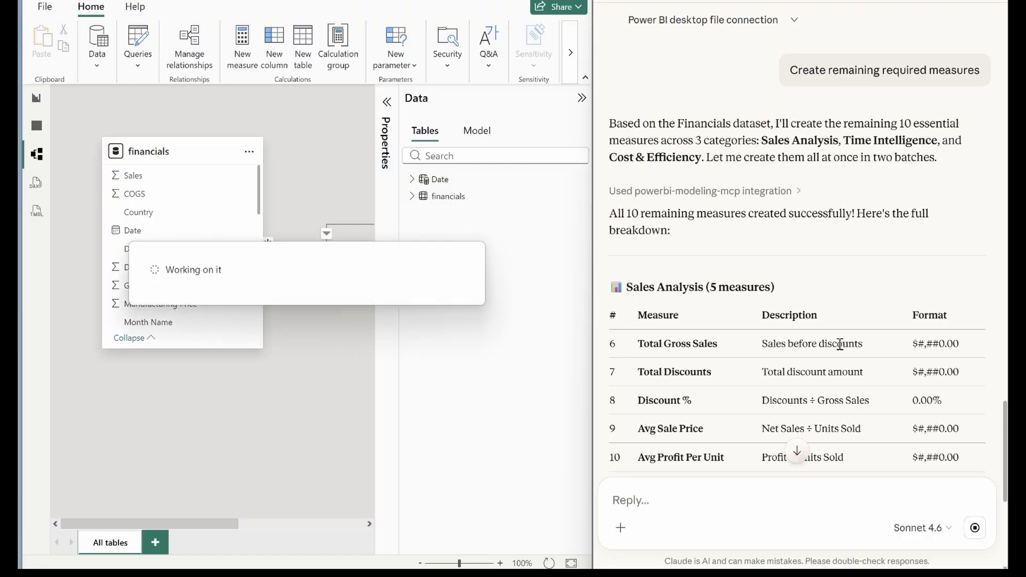
- Review the Sales Analysis, Time Intelligence and Cost & Efficiency measures listed in the chat reply
scroll(840, 344, down, 10)
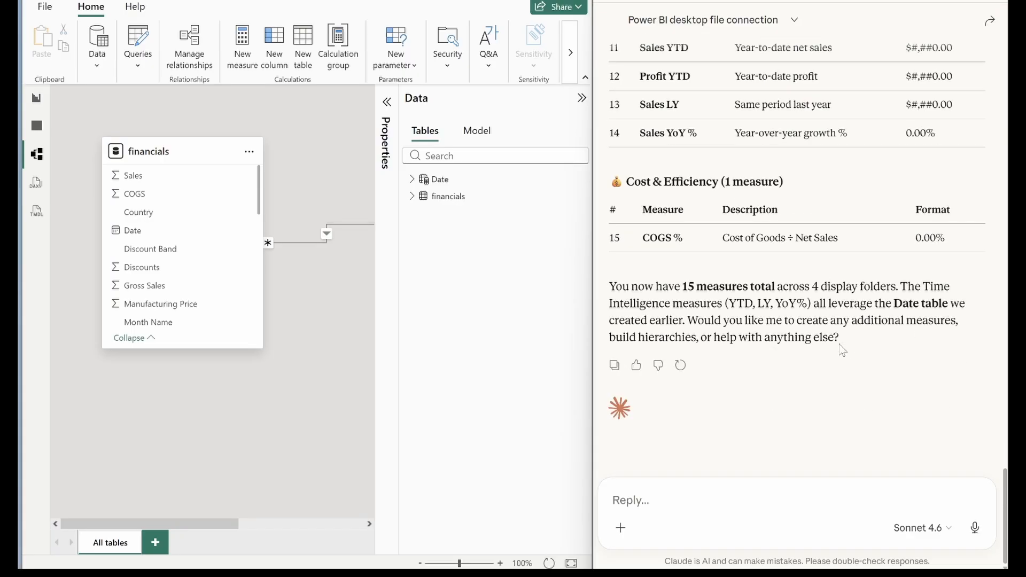
scroll(843, 351, up, 3)
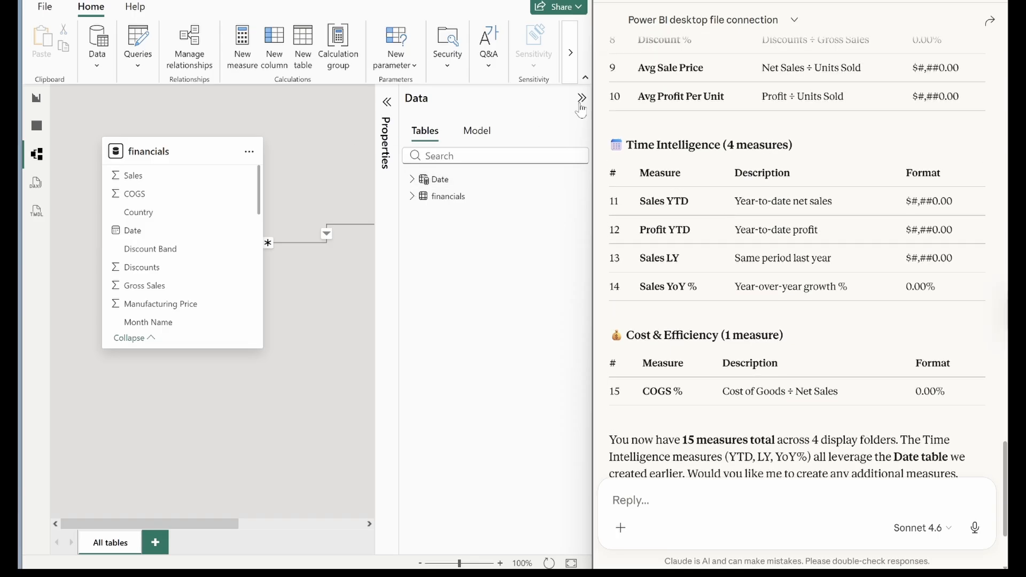
click(580, 100)
click(575, 105)
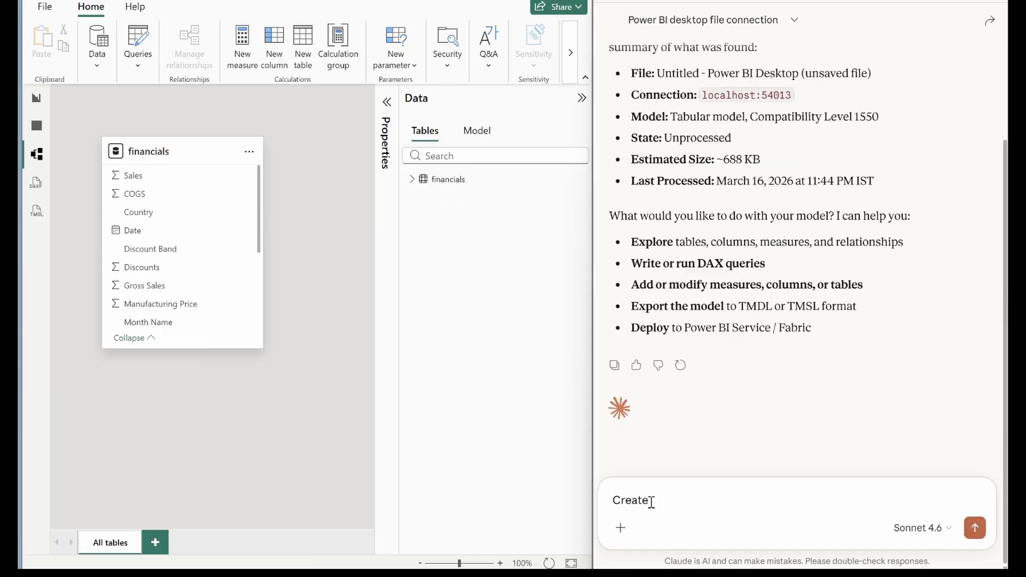
- Send Claude the request "Create a table table and make relation with my financials table"
text(a table table and)
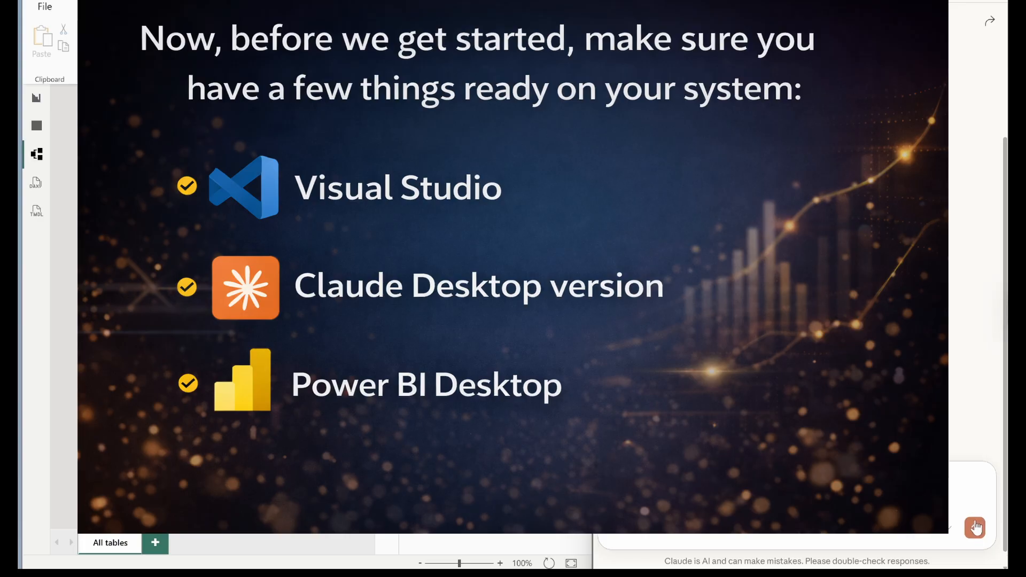
click(975, 528)
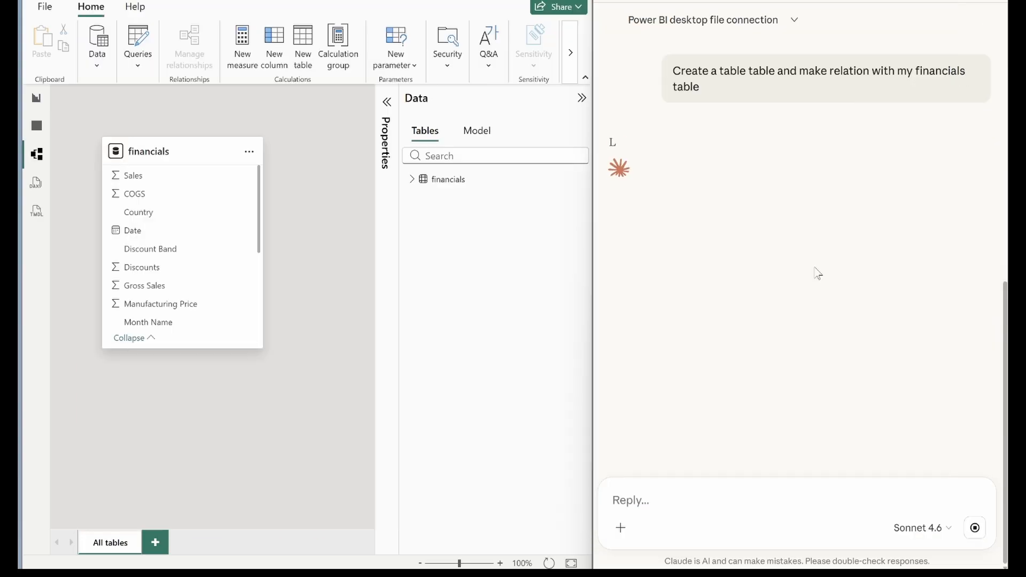
click(724, 295)
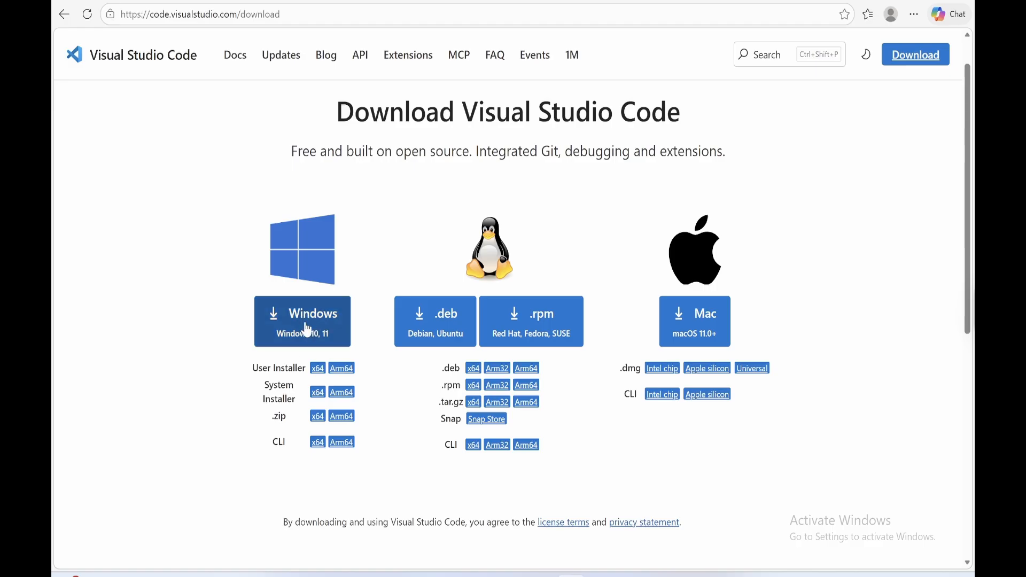
- Download Visual Studio Code for Windows, and look over the Claude desktop download page
click(312, 331)
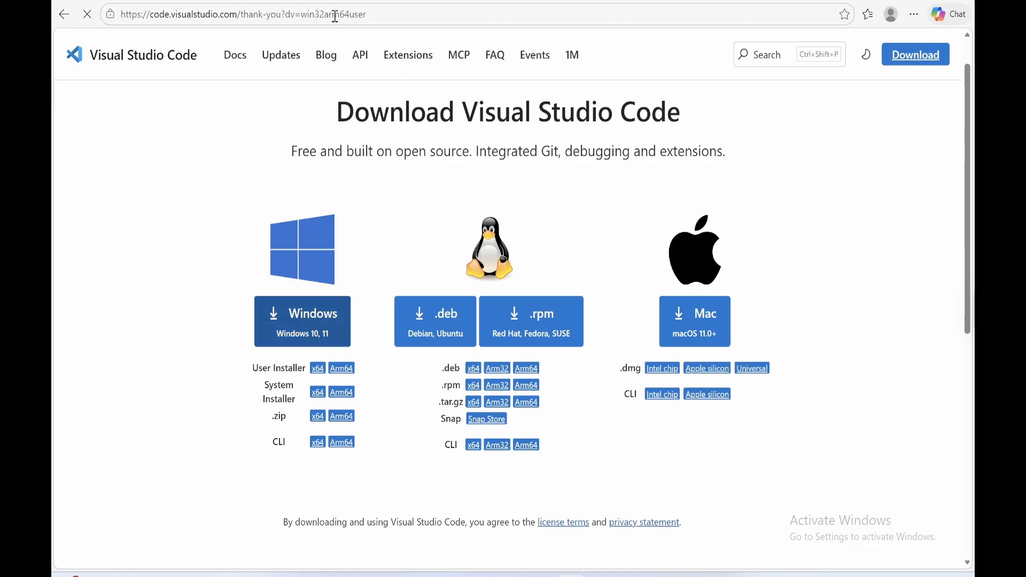
scroll(346, 286, down, 1)
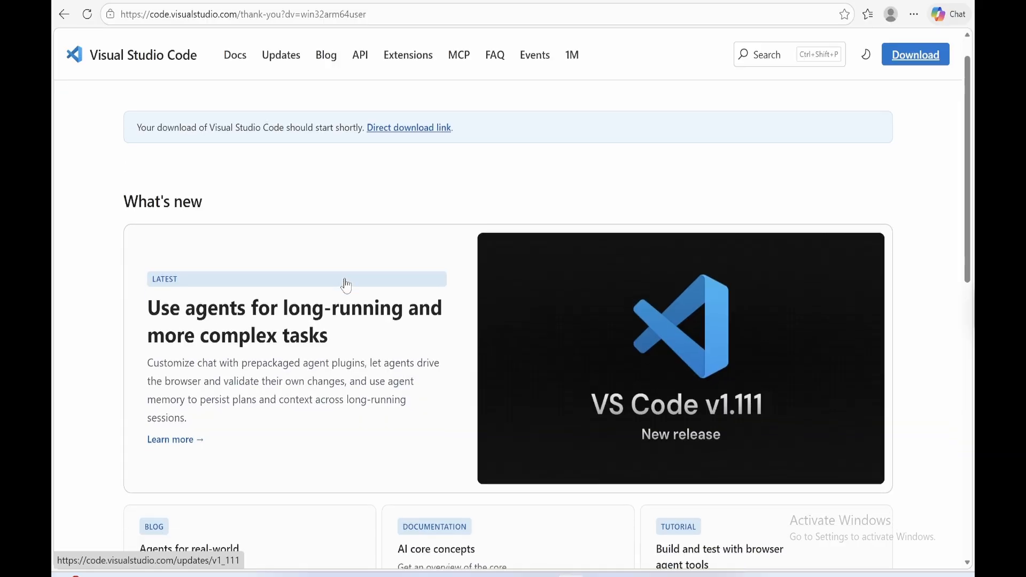
click(919, 65)
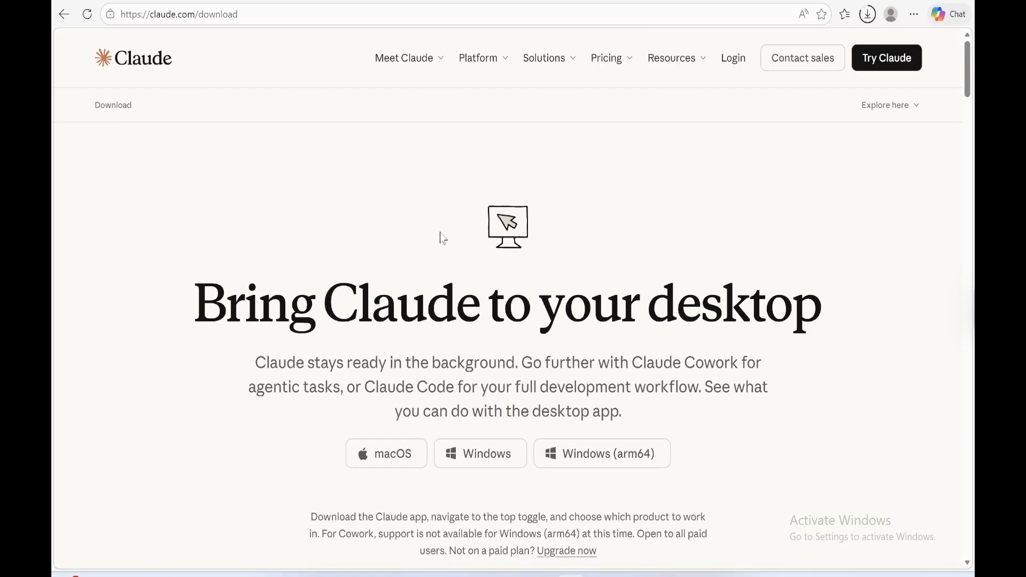
scroll(442, 238, down, 5)
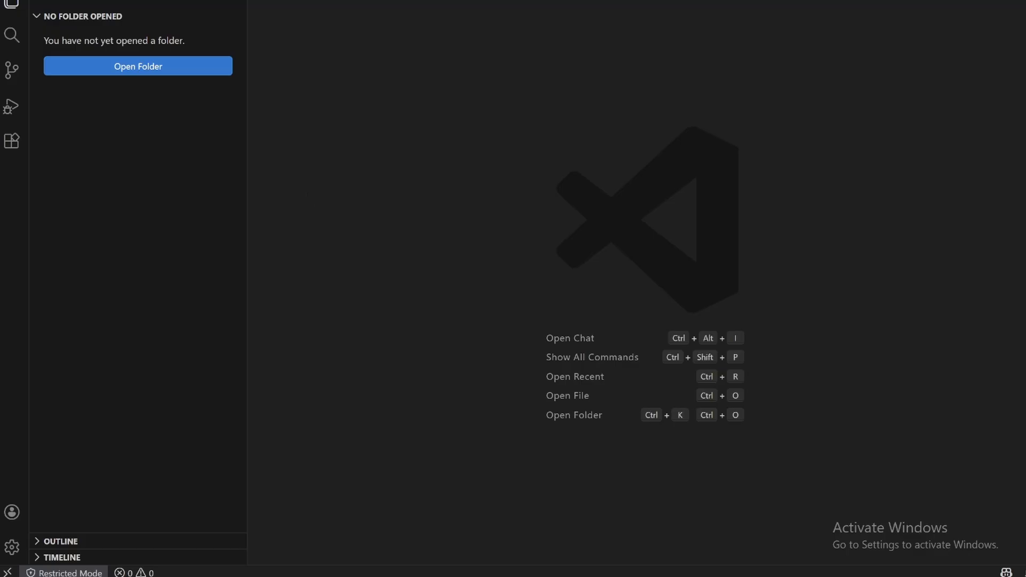
- Search the Visual Studio Code extensions for "power bi mcp" and open the Power BI Modeling MCP Server extension
click(9, 147)
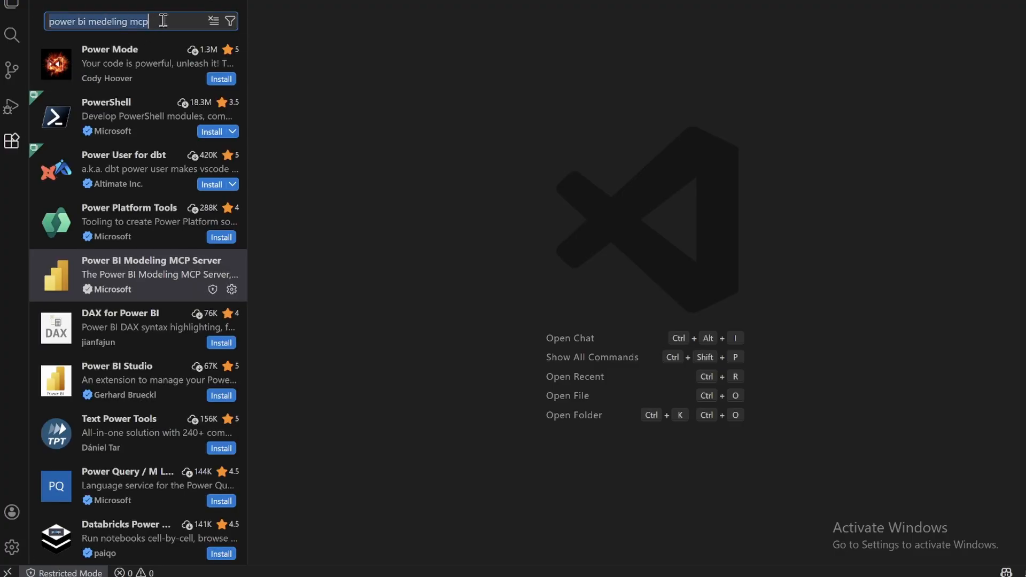
text(po)
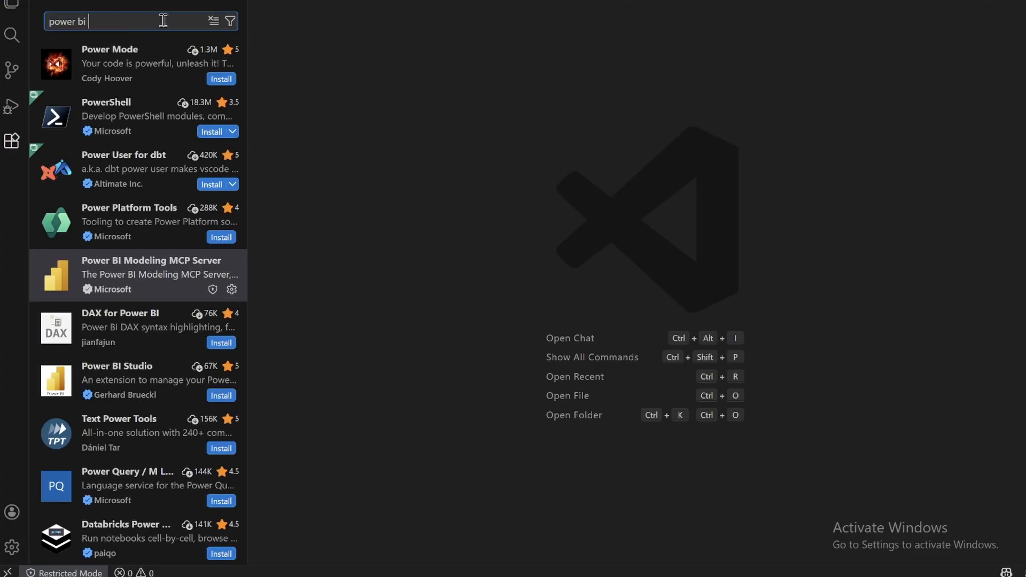
text(wer bi mcp)
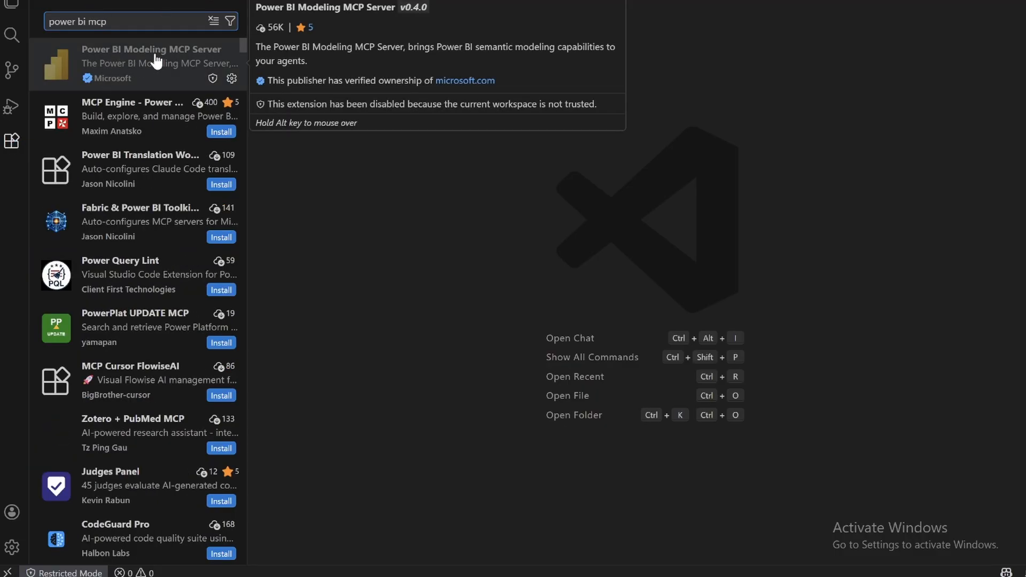
click(161, 64)
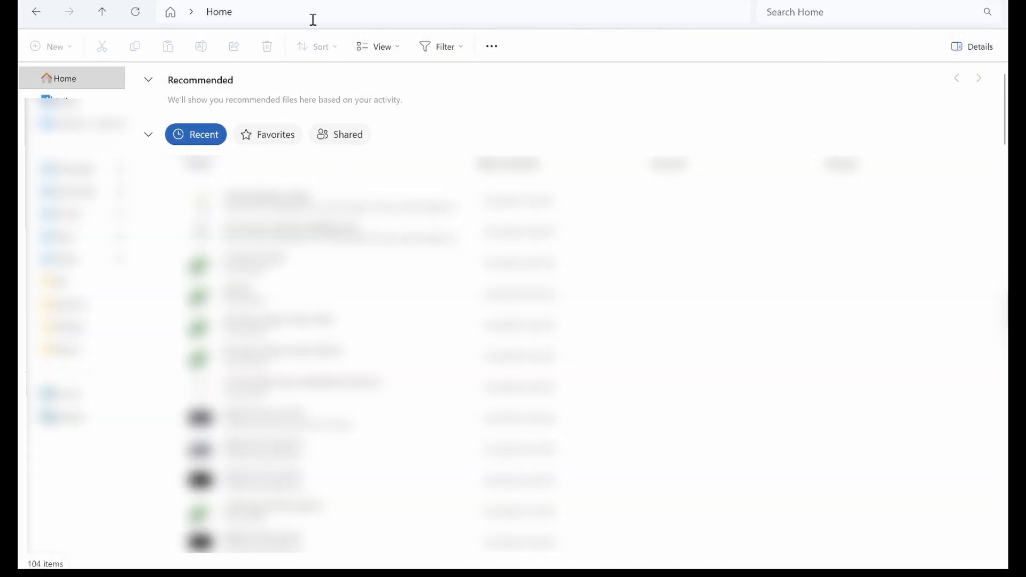
- In File Explorer, go to the user profile's .vscode\extensions folder and open the server folder inside analysis-services.powerbi-modeling-mcp-0.4.0-win32-arm64
click(313, 20)
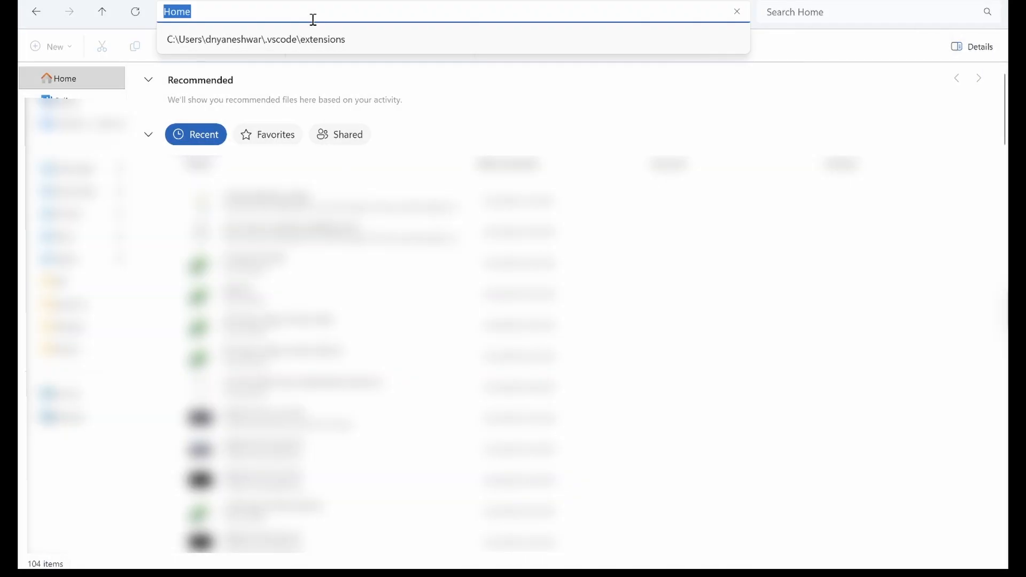
text(C:)
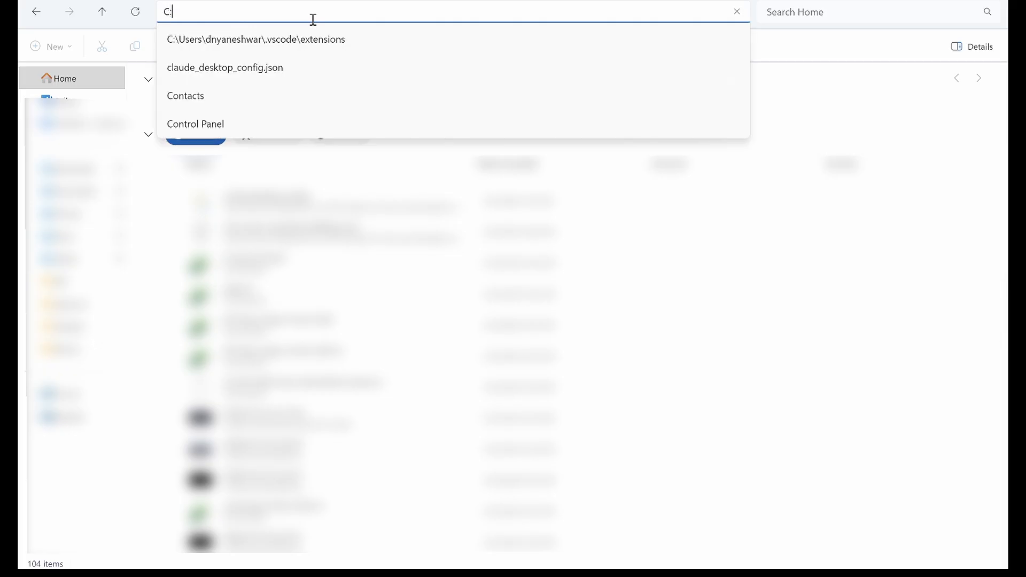
text(\Users)
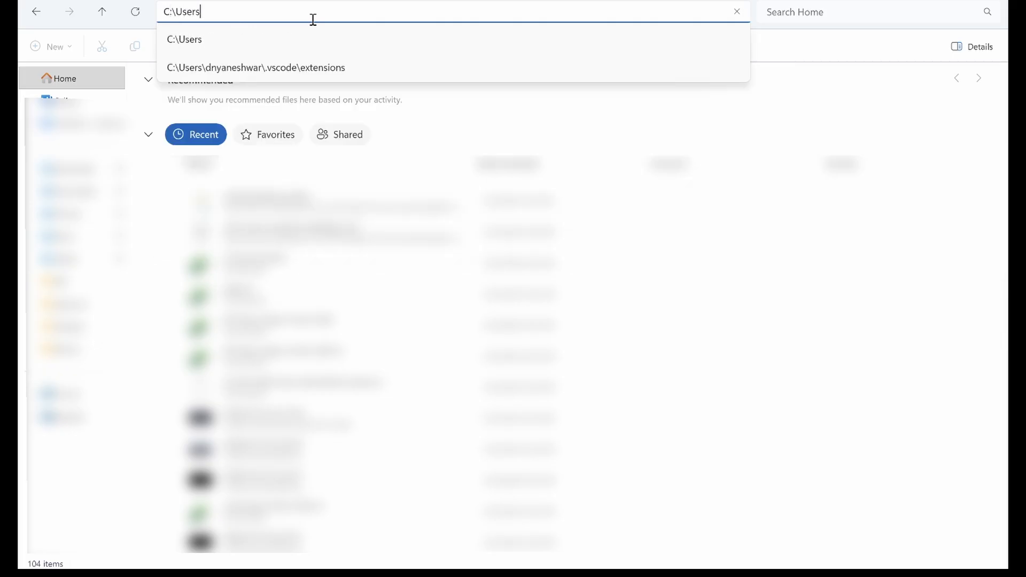
text(\dnyane)
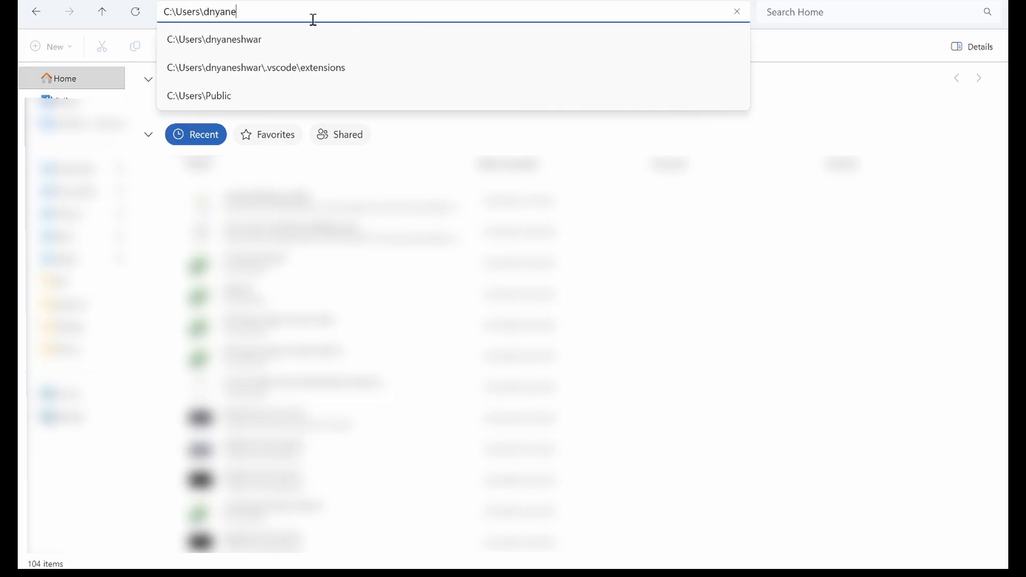
text(shwar\)
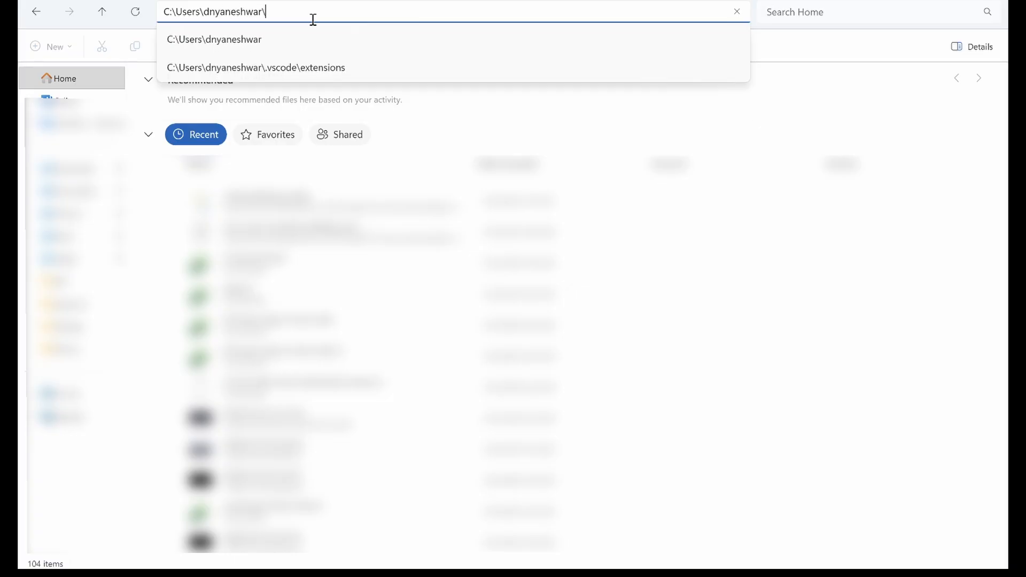
text(.vscode\extensions)
key(Return)
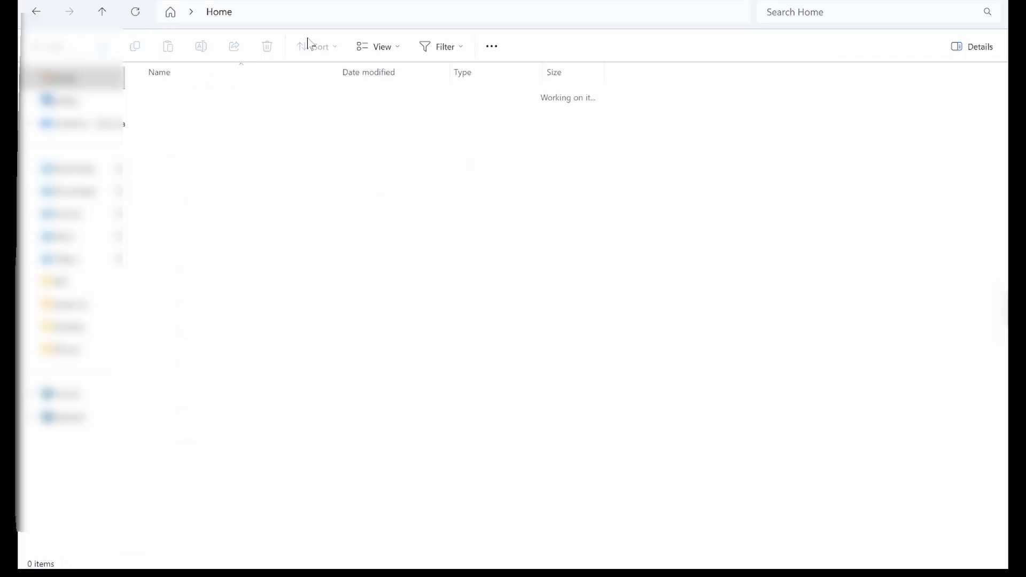
double_click(252, 94)
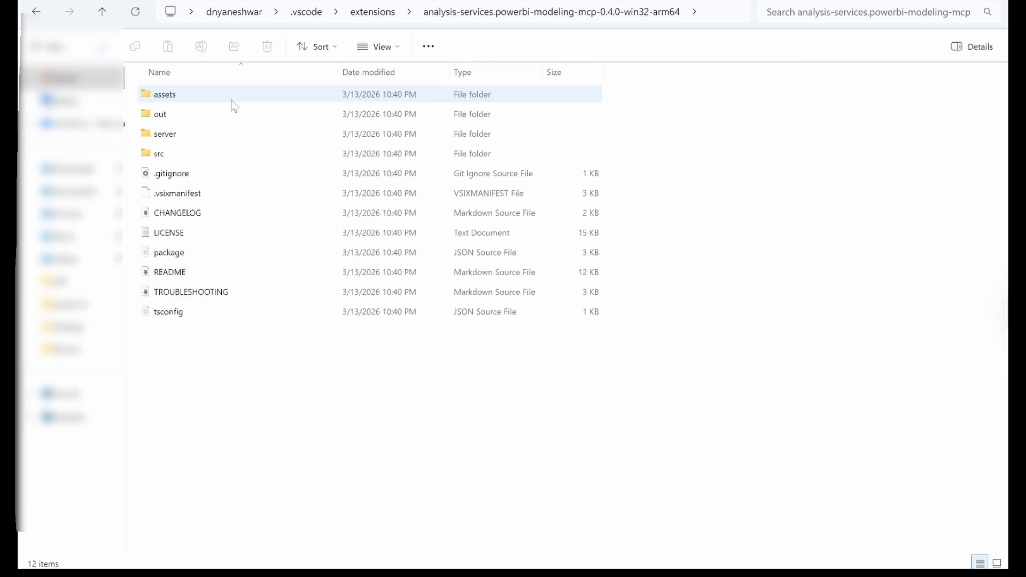
double_click(182, 135)
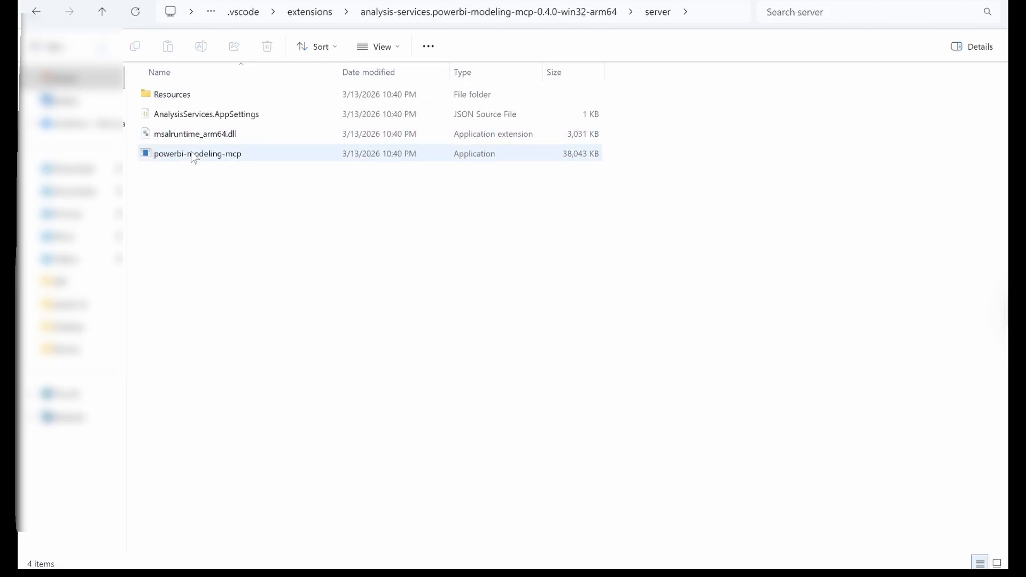
- Examine the file location in the properties of the powerbi-modeling-mcp application
click(194, 155)
right_click(194, 156)
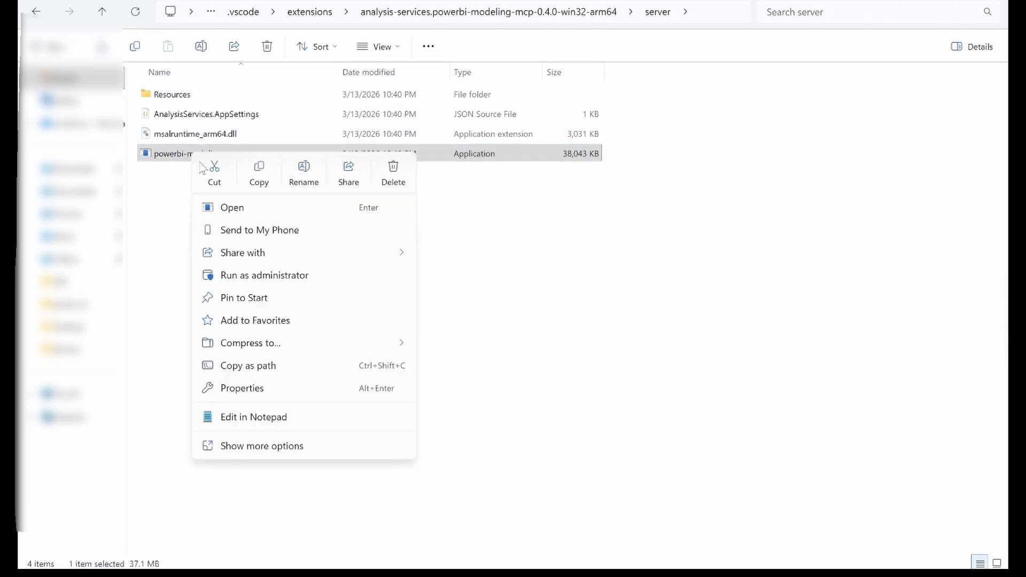
click(249, 395)
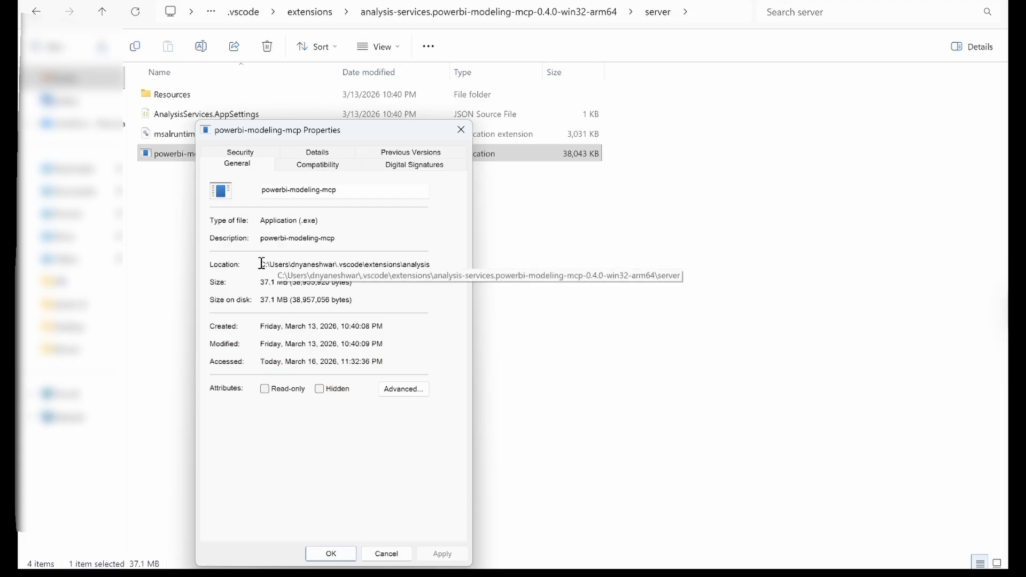
drag(259, 264, 467, 262)
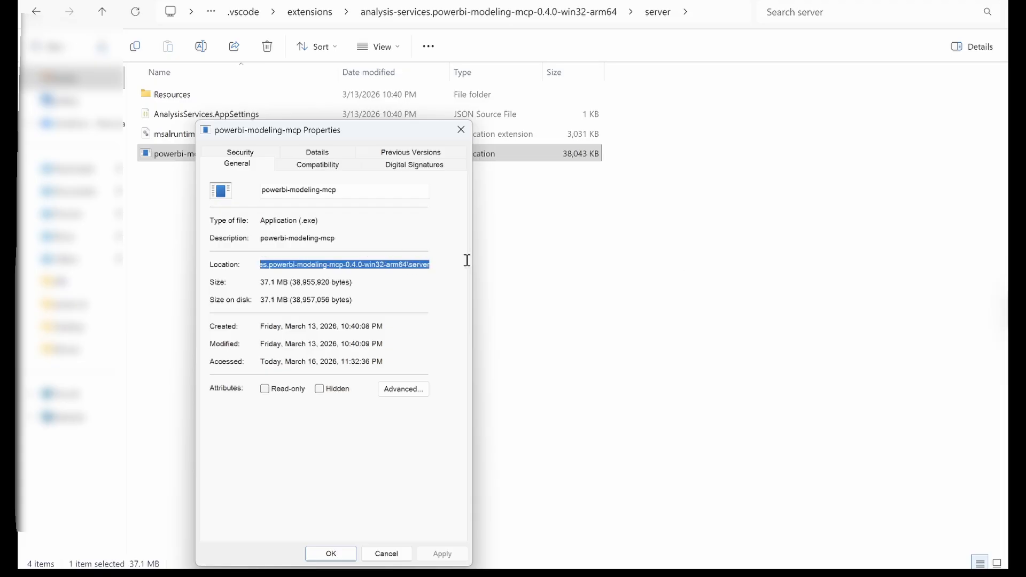
click(461, 129)
- Copy the full path of the powerbi-modeling-mcp application and paste it into a blank Notepad document
right_click(199, 155)
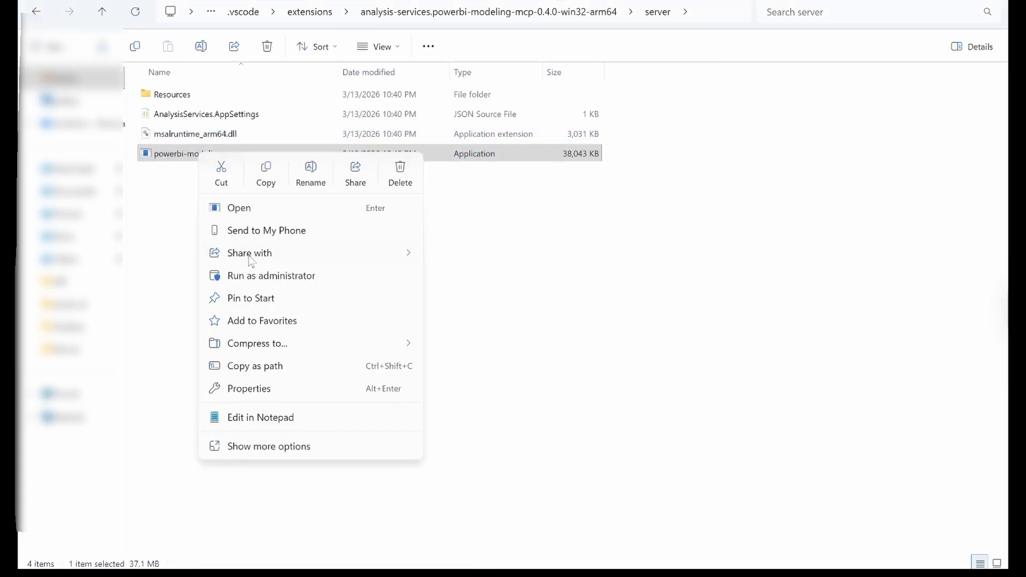
click(249, 369)
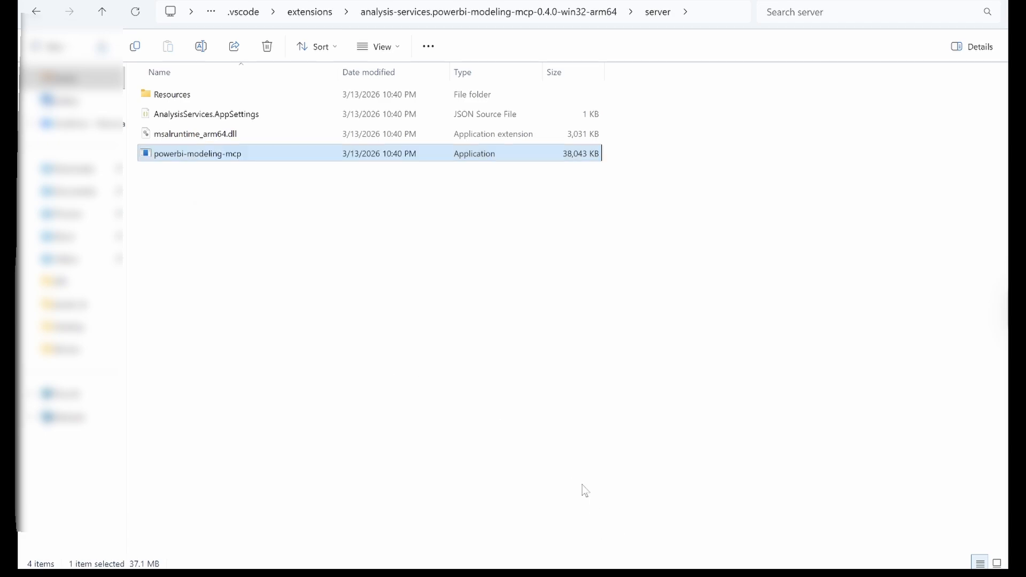
key(super+s)
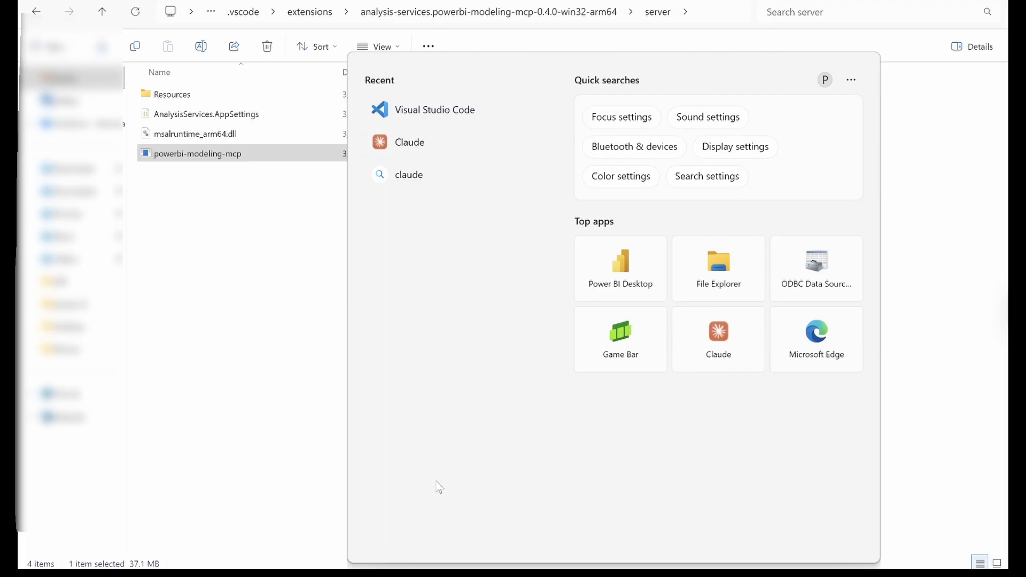
text(notepad)
click(648, 253)
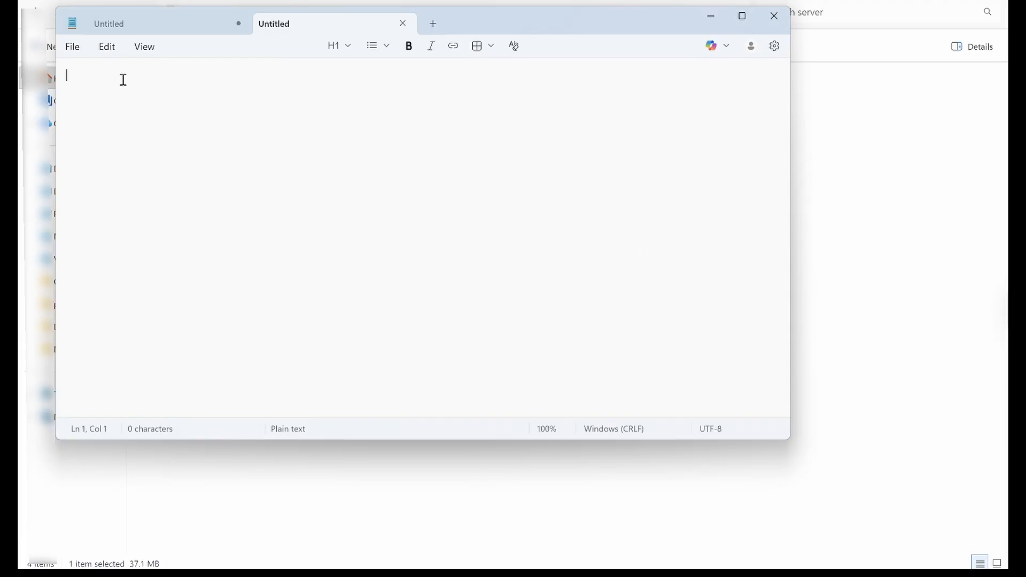
key(ctrl+v)
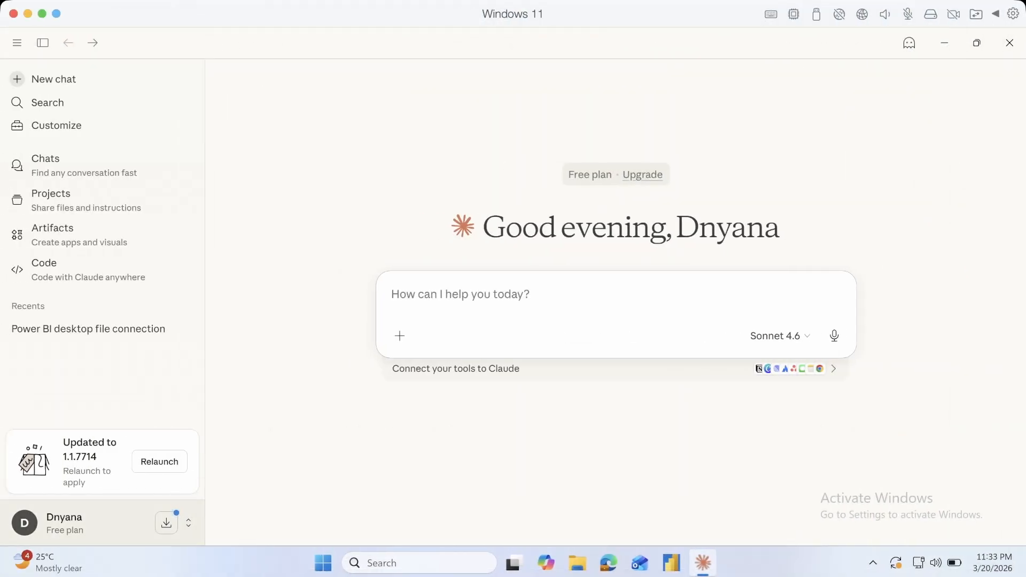
- Switch to Claude, start editing the local MCP server config from the Developer settings, and open the claude_desktop_config file in Visual Studio Code
click(65, 523)
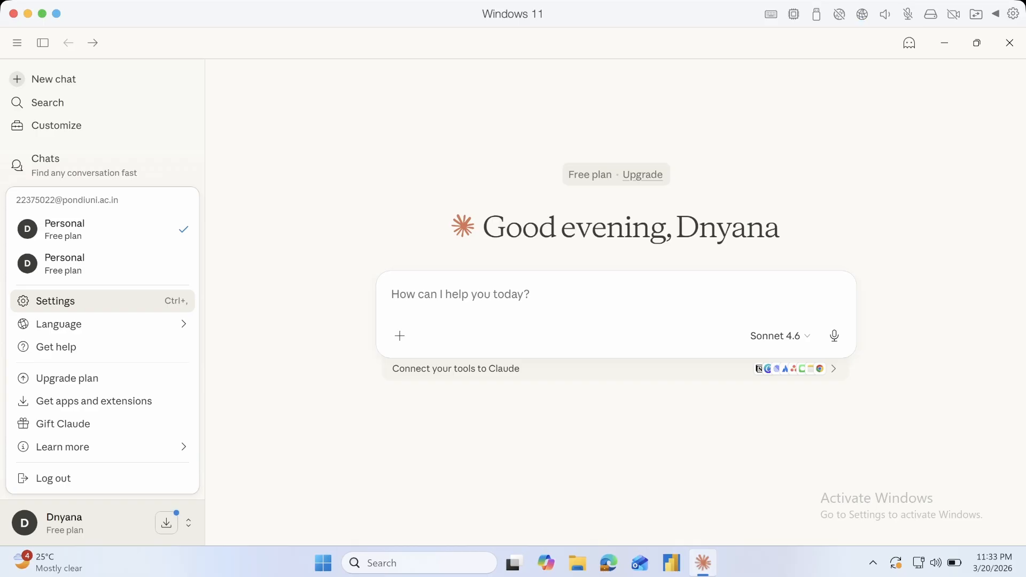
click(55, 301)
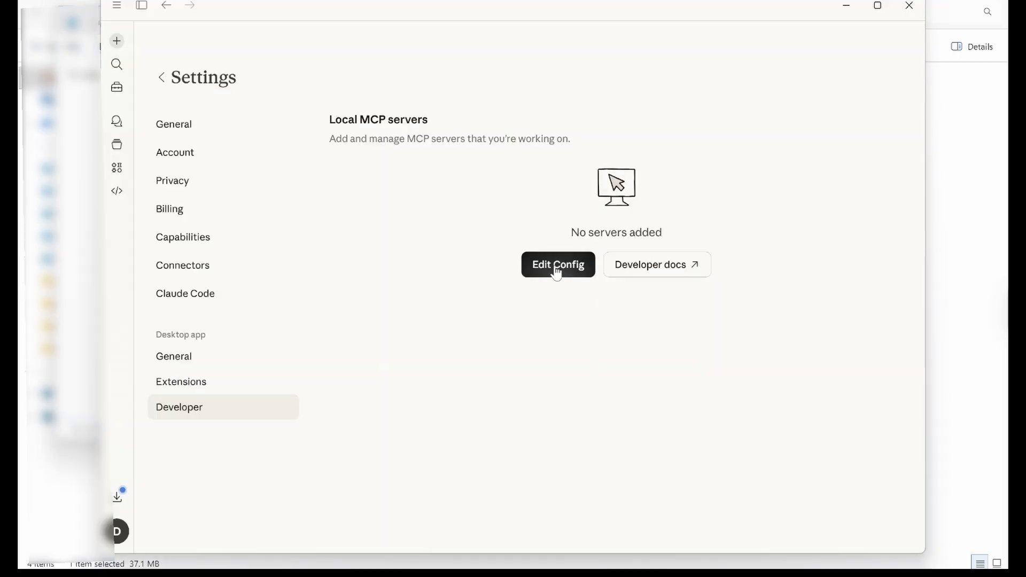
click(557, 272)
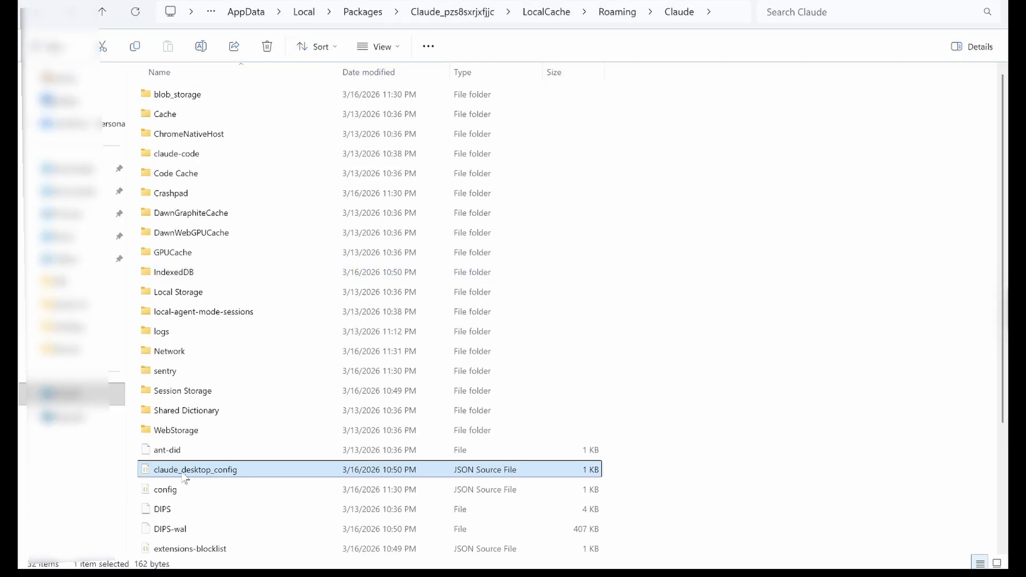
right_click(184, 476)
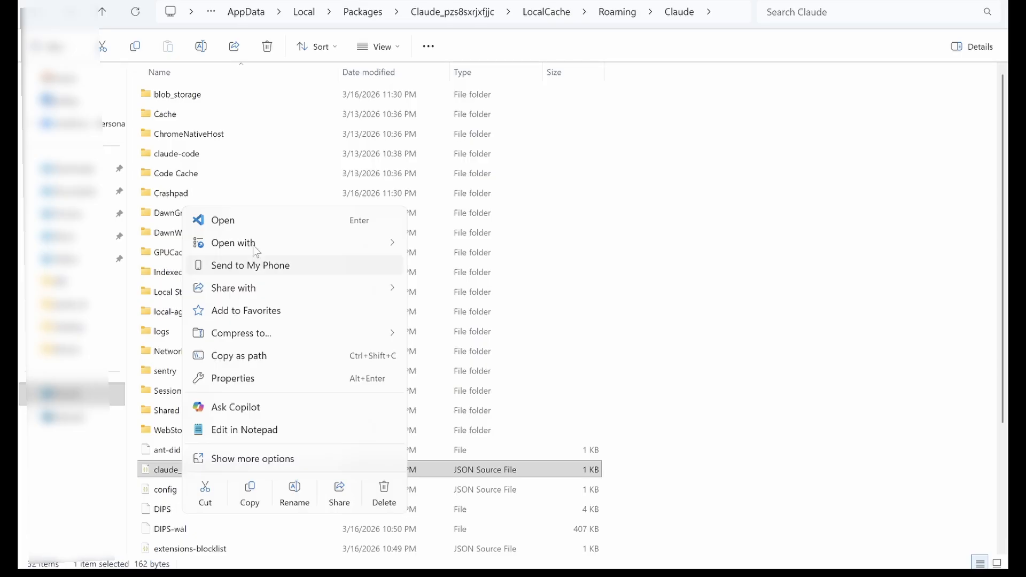
click(222, 221)
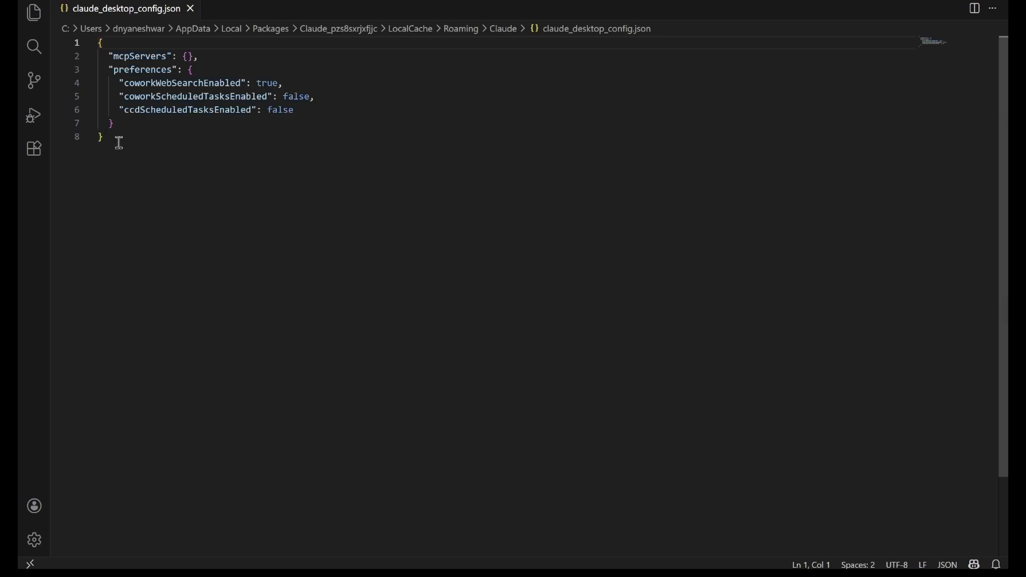
- Replace the entire contents of claude_desktop_config.json with the copied powerbi-modeling-mcp server configuration template
drag(106, 159, 92, 63)
key(BackSpace)
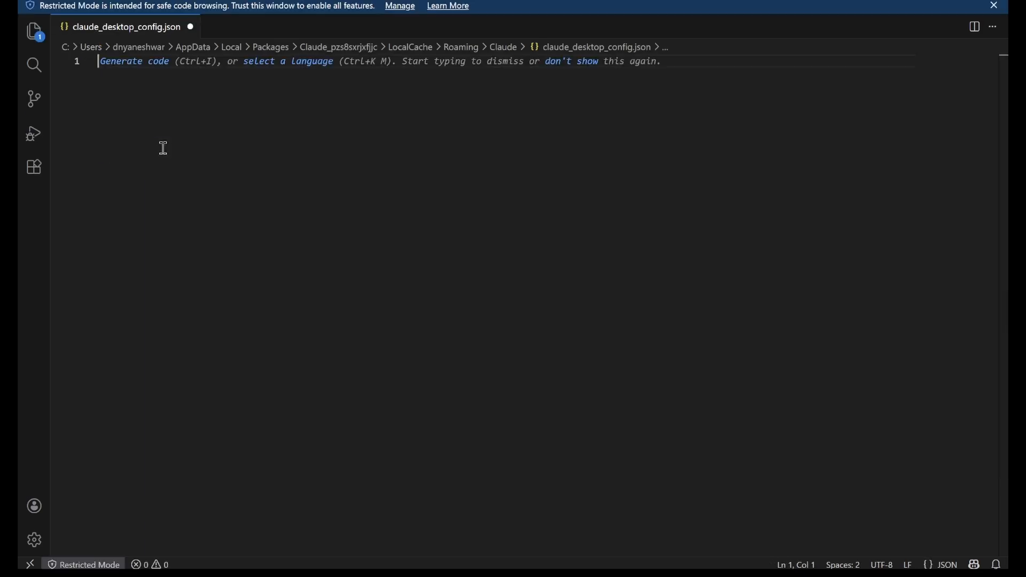
key(ctrl+v)
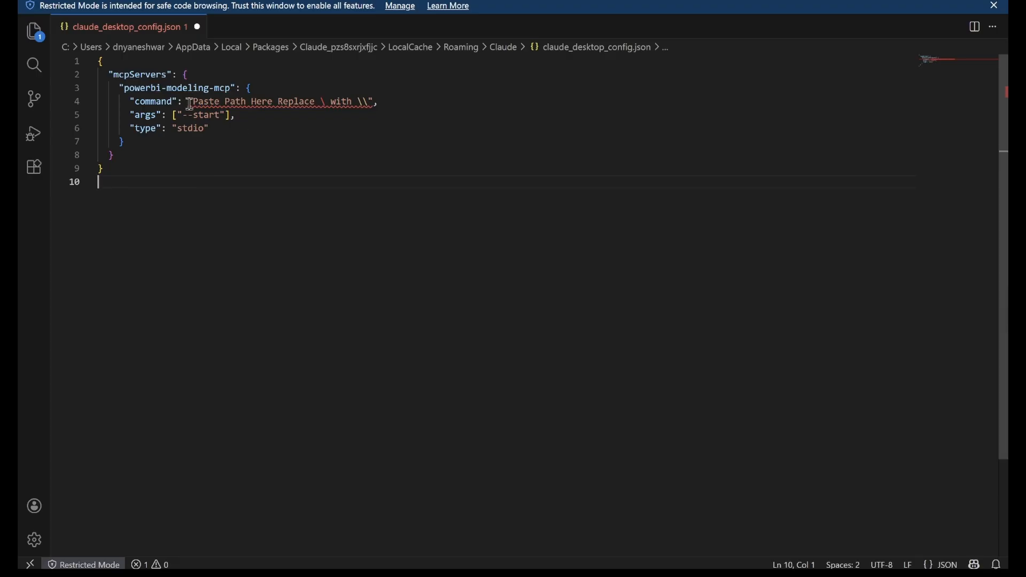
- Copy the powerbi-modeling-mcp.exe path from Notepad without its quotation marks and substitute it for the placeholder text in the config's "command" value
drag(193, 102, 365, 103)
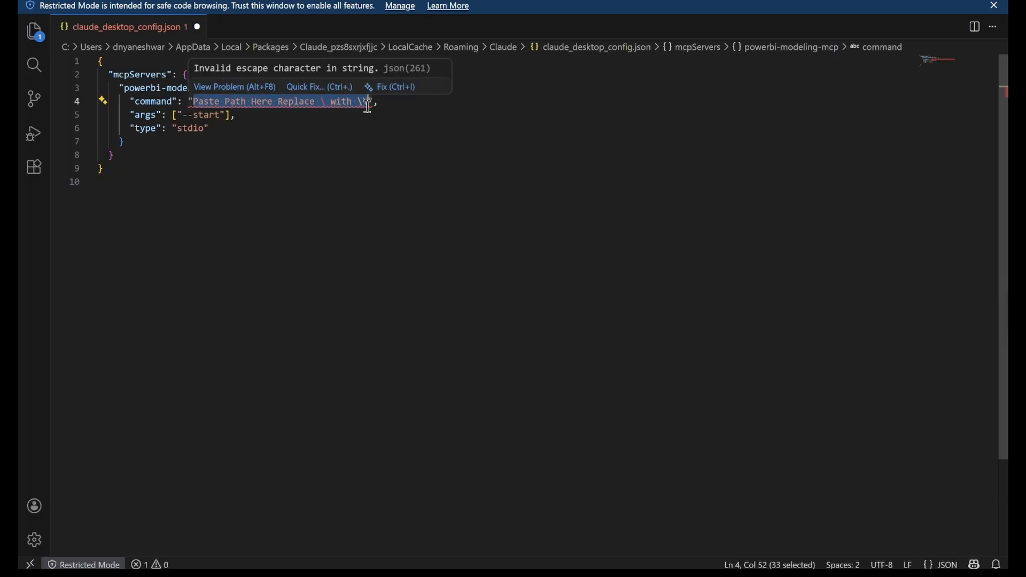
key(alt+Tab)
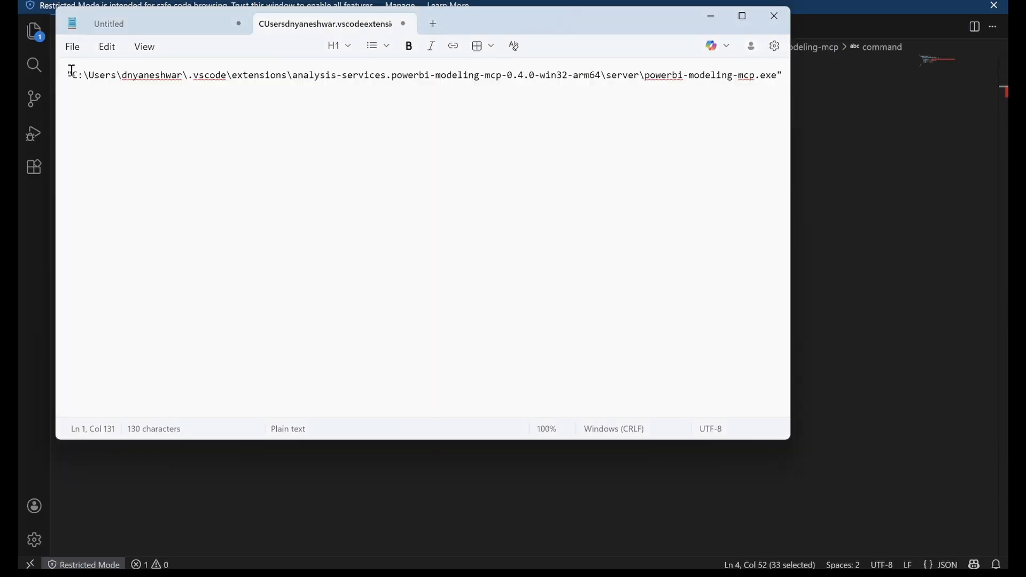
drag(72, 70, 777, 80)
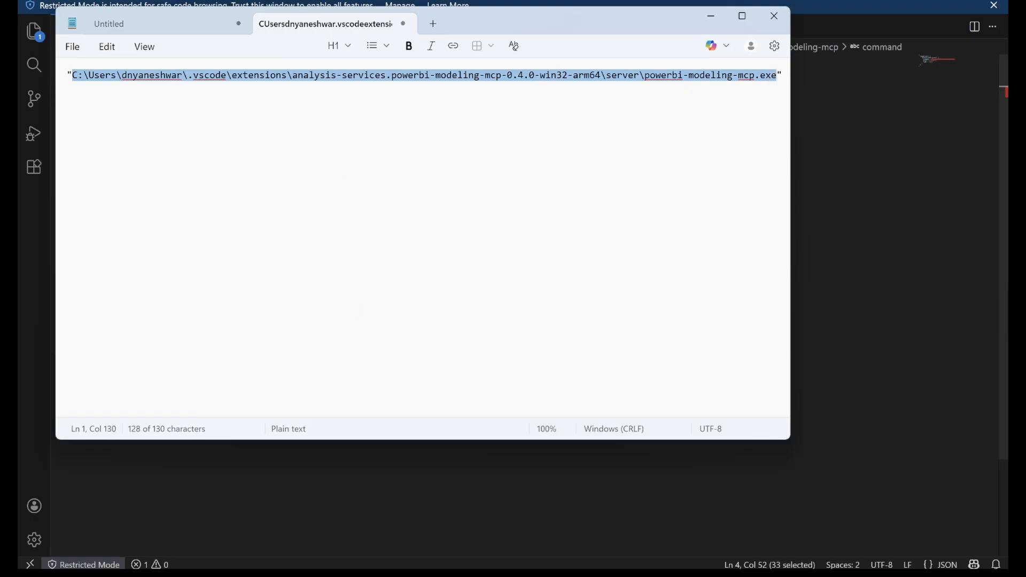
key(alt+Tab)
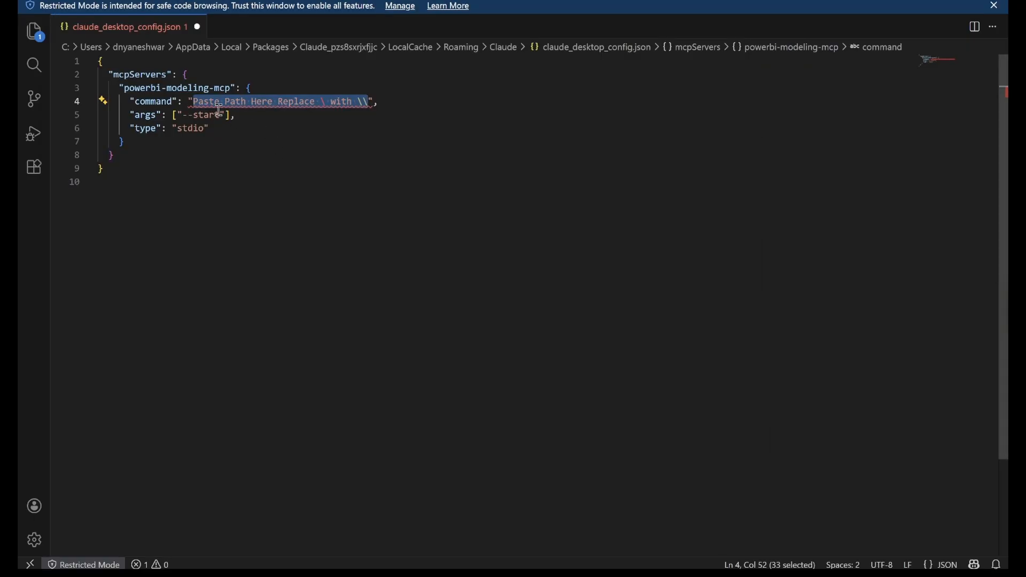
click(199, 100)
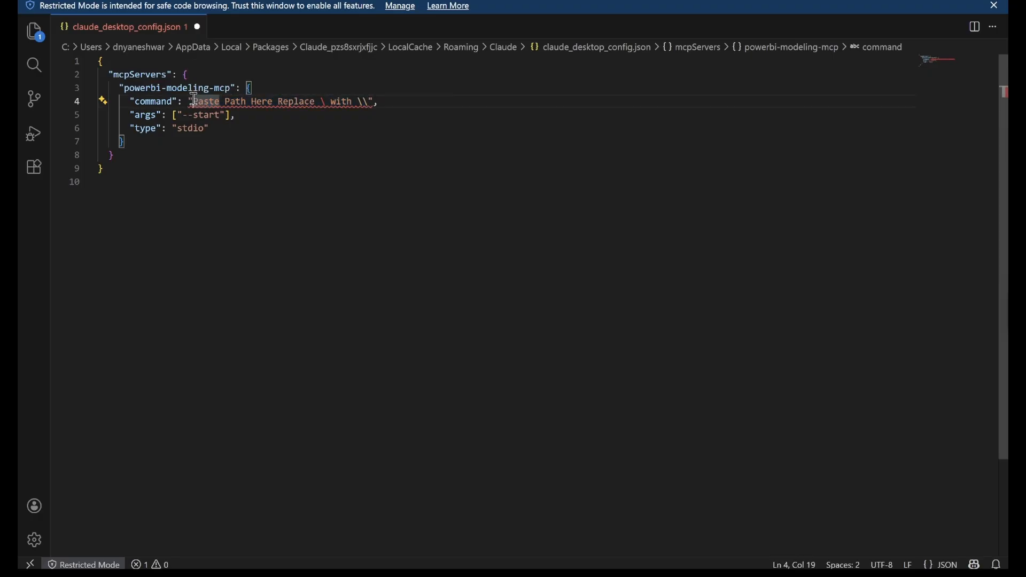
drag(194, 101, 368, 102)
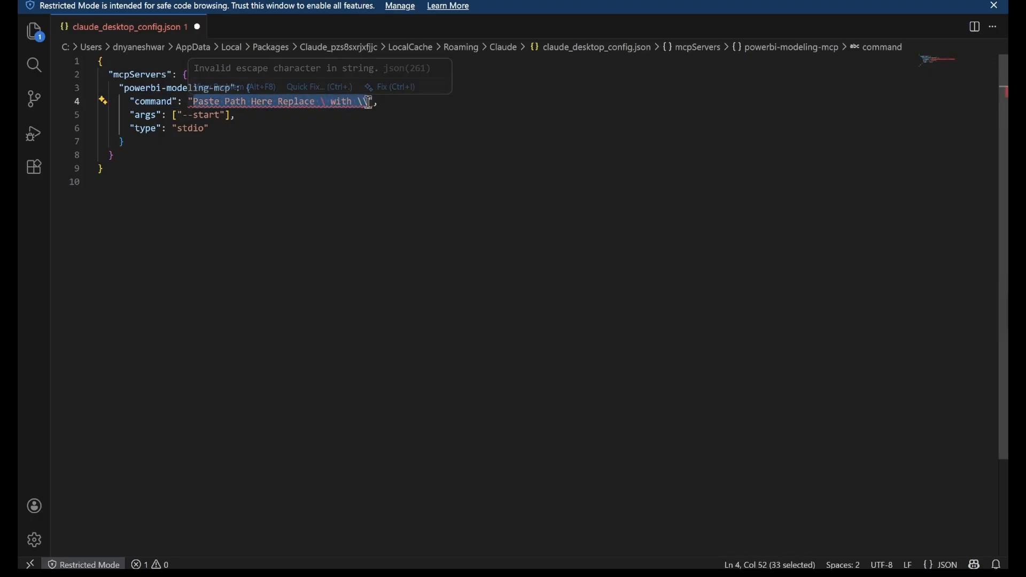
key(BackSpace)
key(ctrl+v)
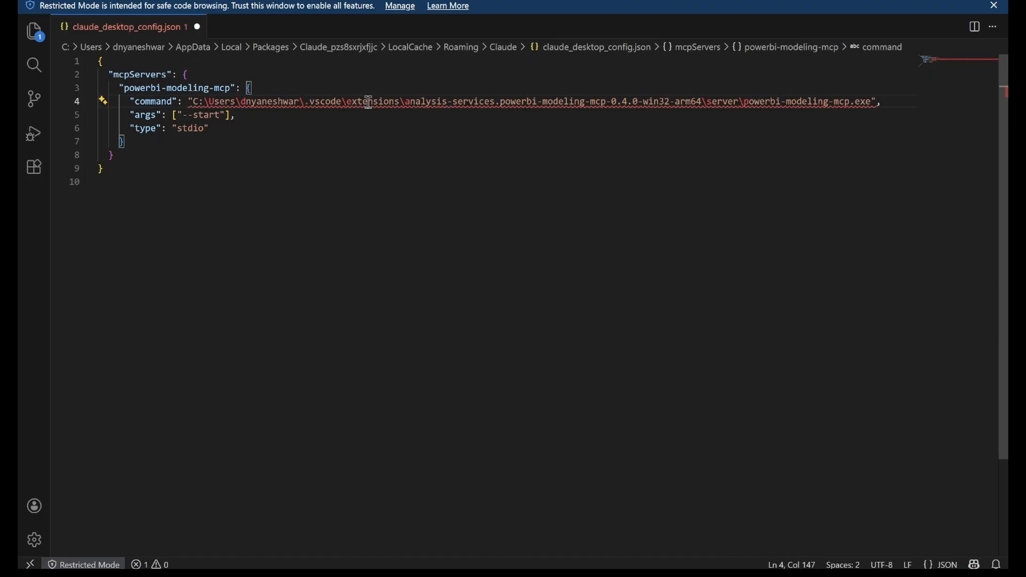
- Replace every single backslash \ in the config file with a double backslash \\
key(ctrl+f)
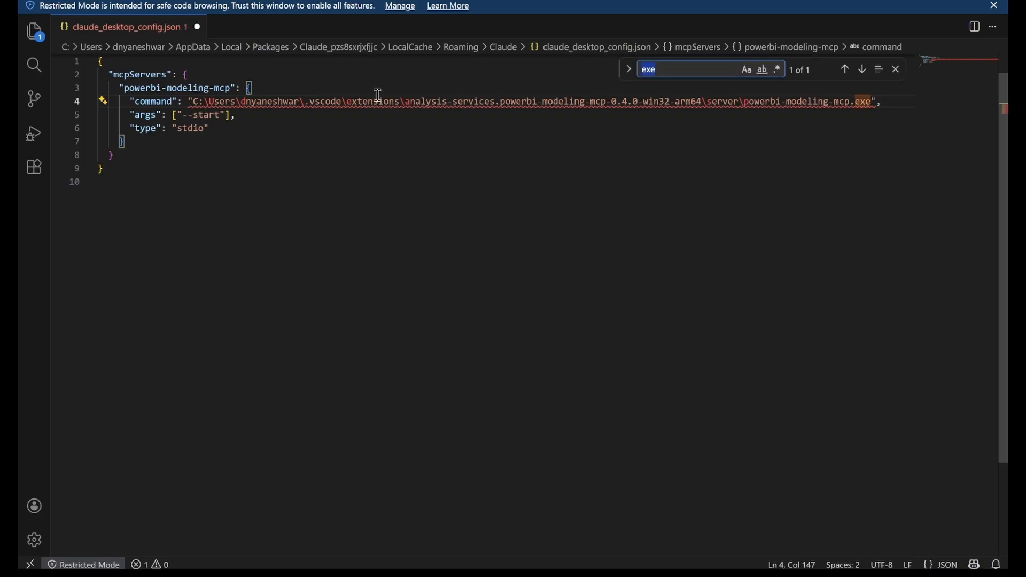
text(\)
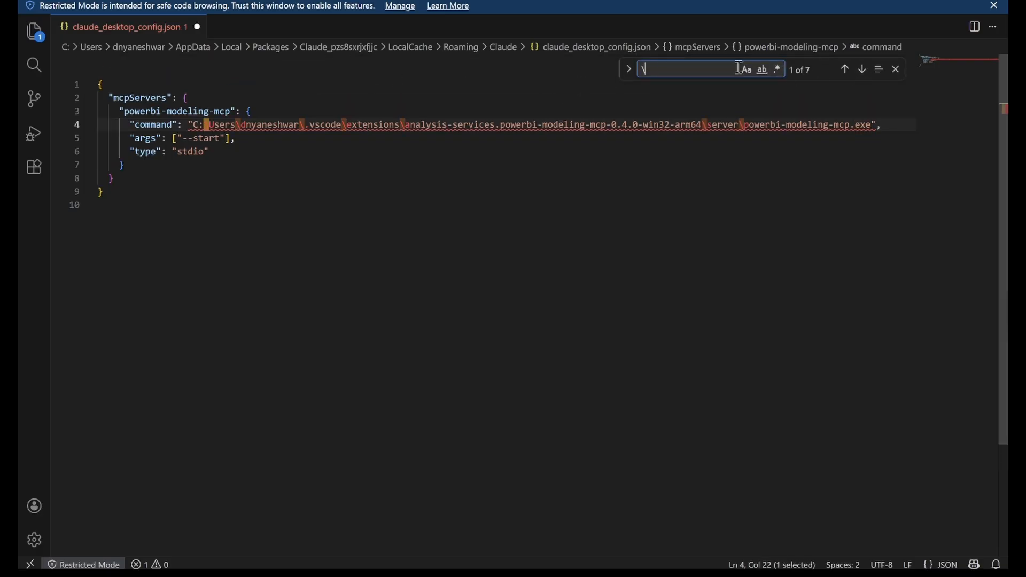
click(628, 74)
click(657, 90)
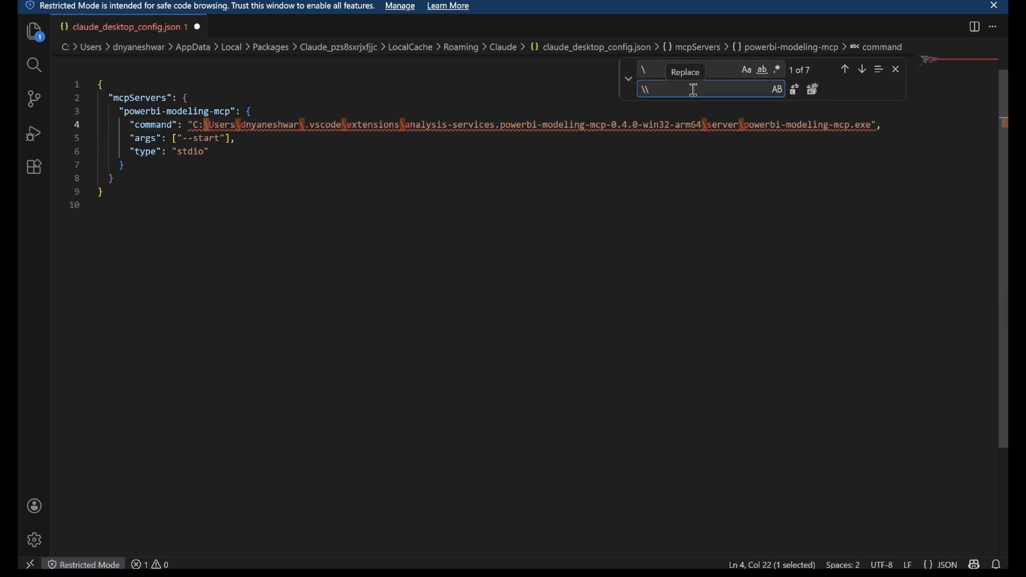
text(\)
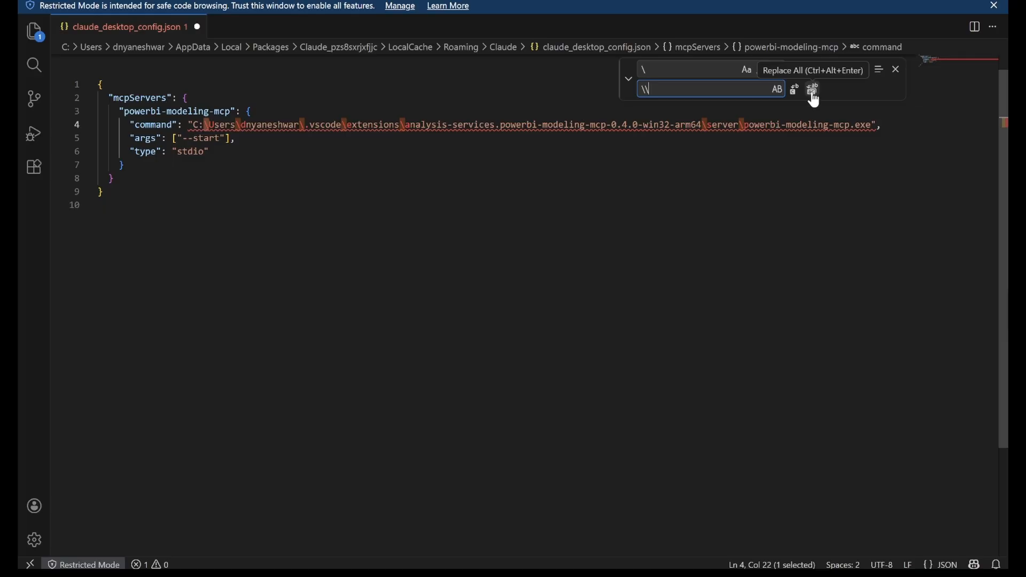
click(813, 91)
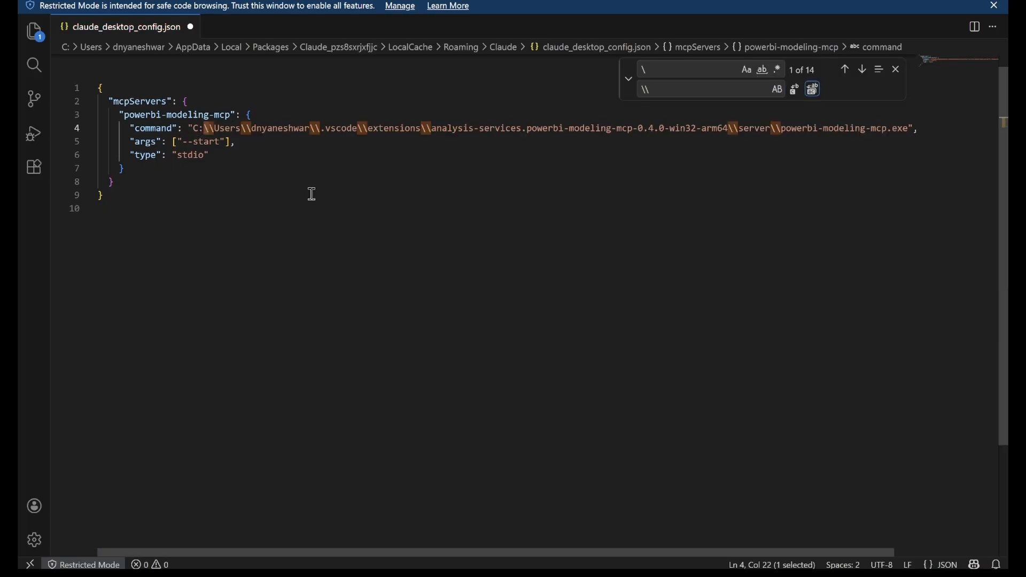
- Check the doubled backslashes in the command path, save claude_desktop_config.json and close the editor
double_click(207, 127)
double_click(316, 129)
click(486, 184)
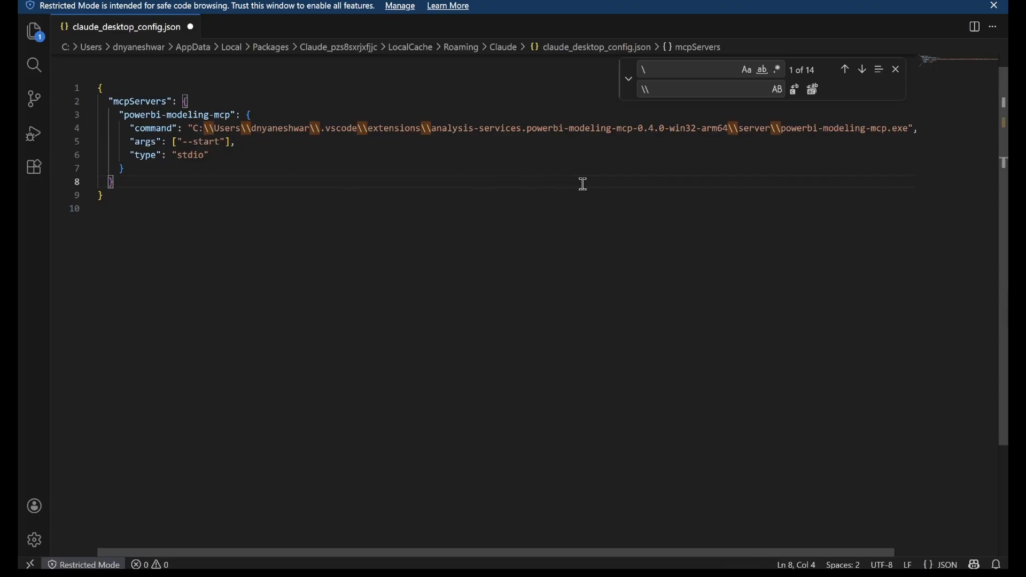
click(280, 230)
key(ctrl+s)
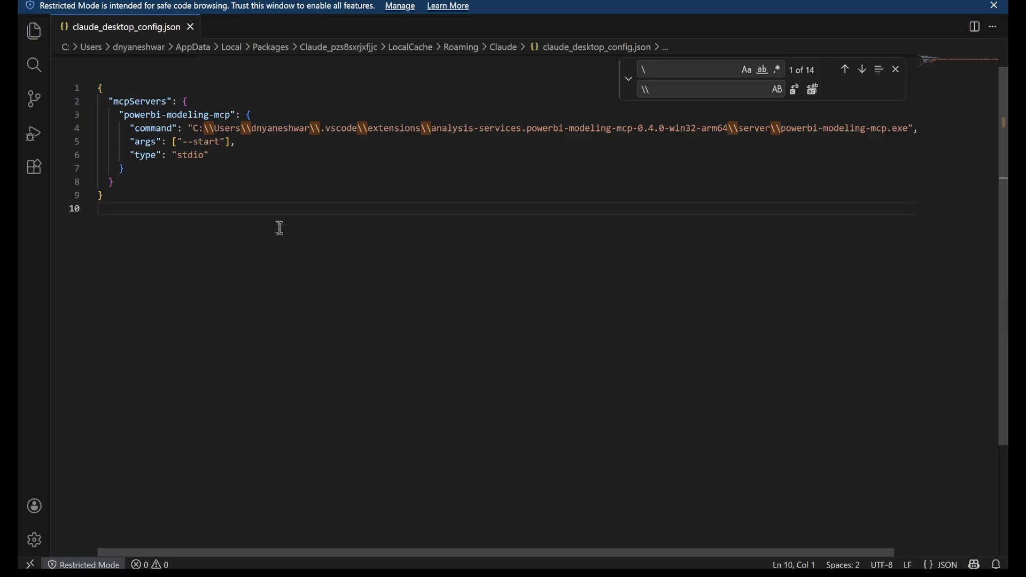
click(994, 5)
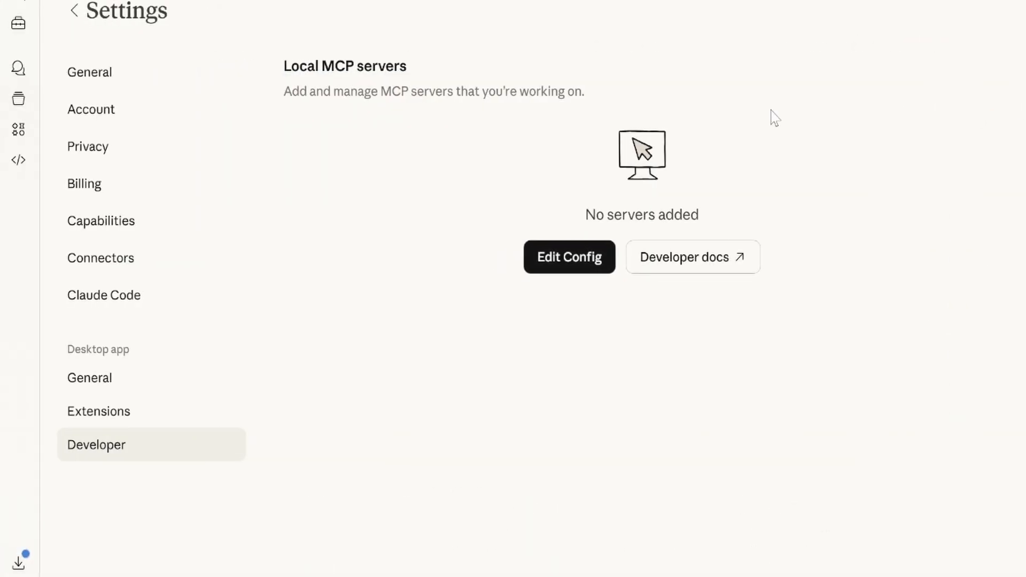
- From Claude's Developer settings, locate the claude_desktop_config file in its folder again and choose to open it
click(580, 259)
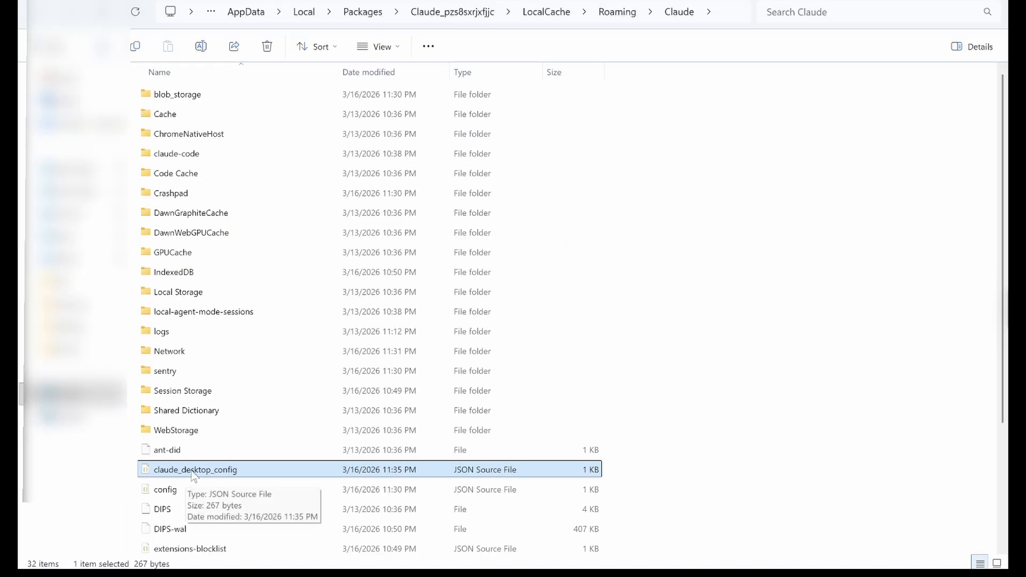
right_click(193, 474)
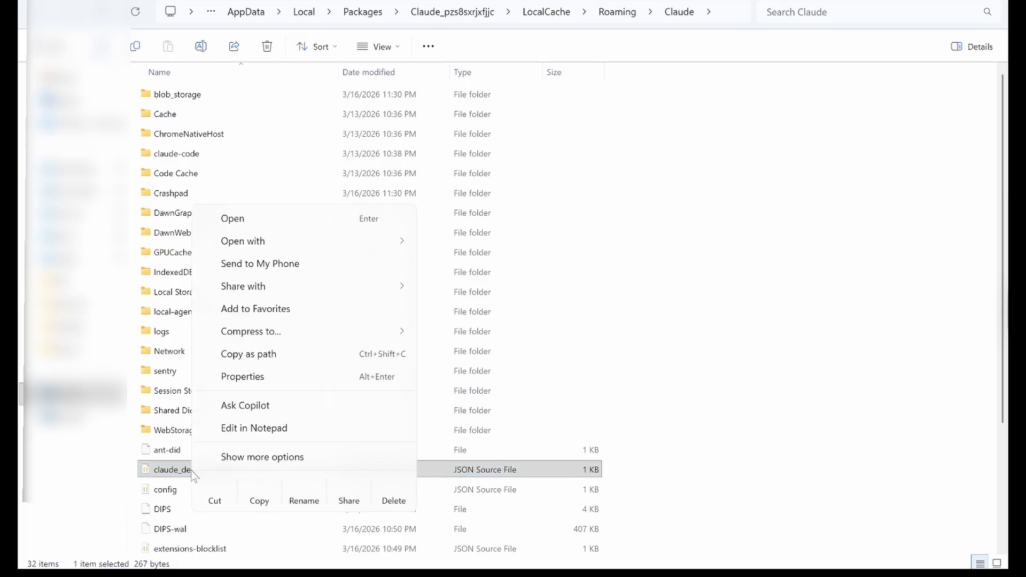
click(266, 221)
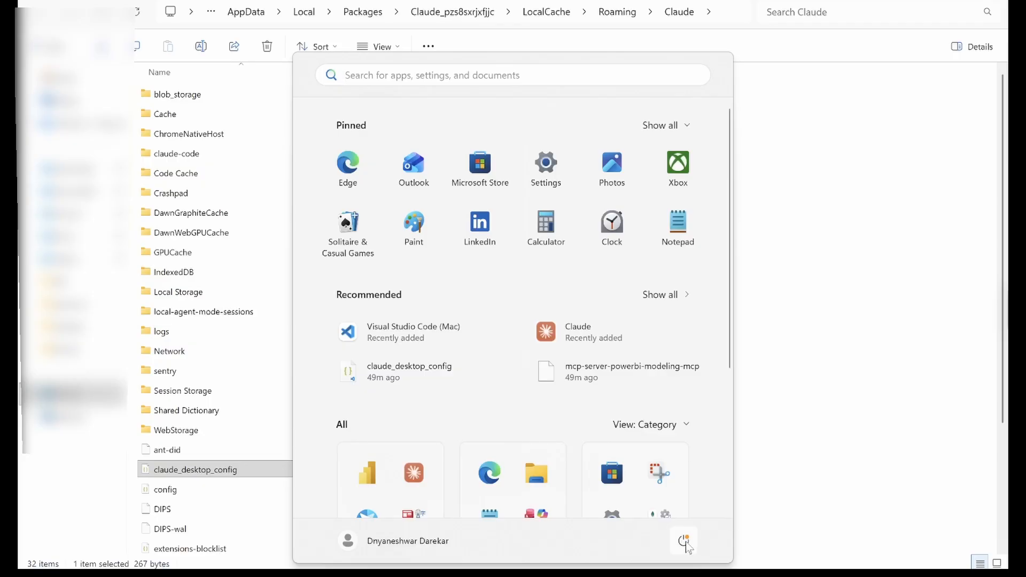
- Restart the computer without installing the pending updates
click(685, 541)
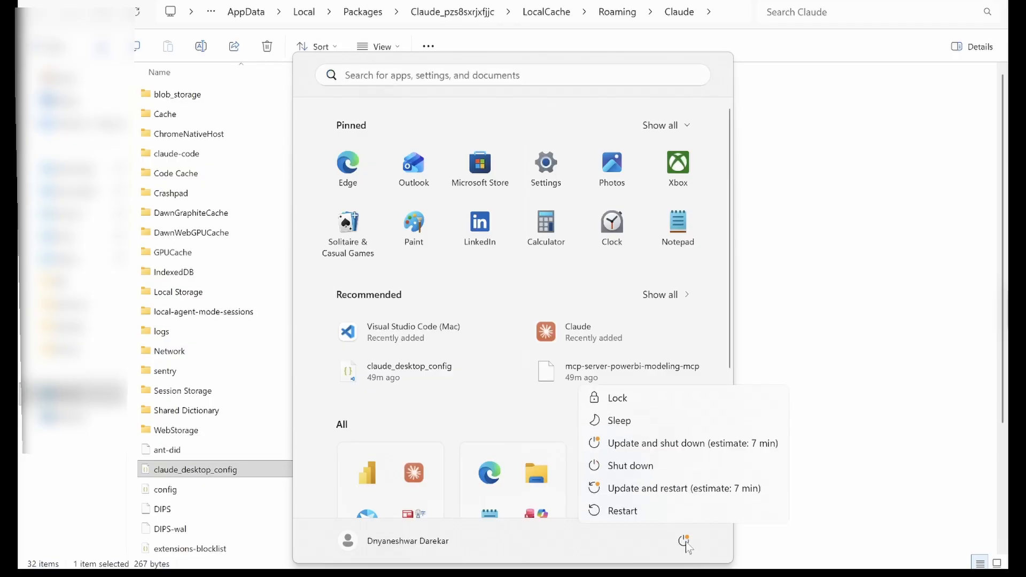
click(644, 508)
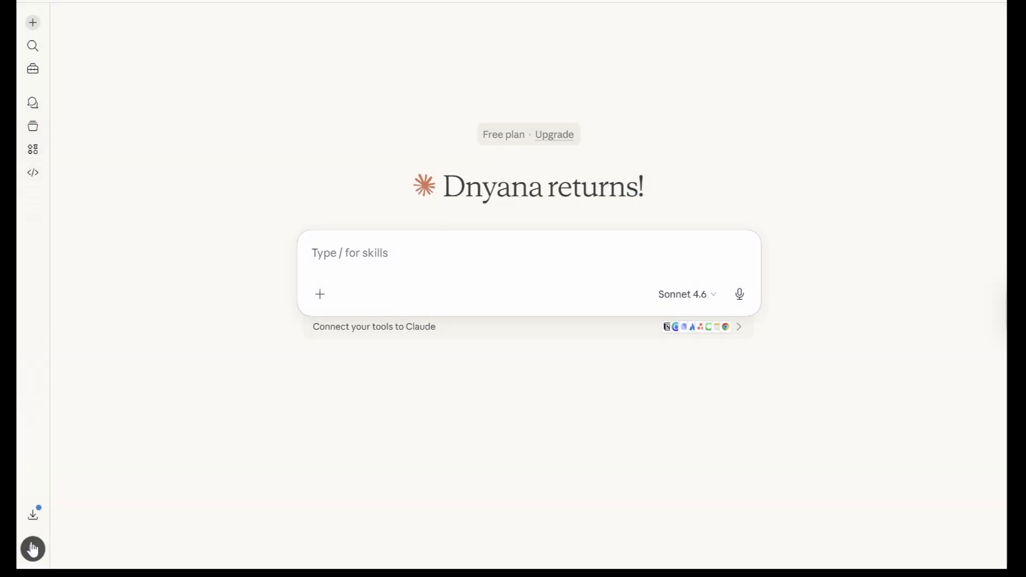
- In Claude, open the Developer settings and check the status of the powerbi-modeling-mcp local server
click(34, 546)
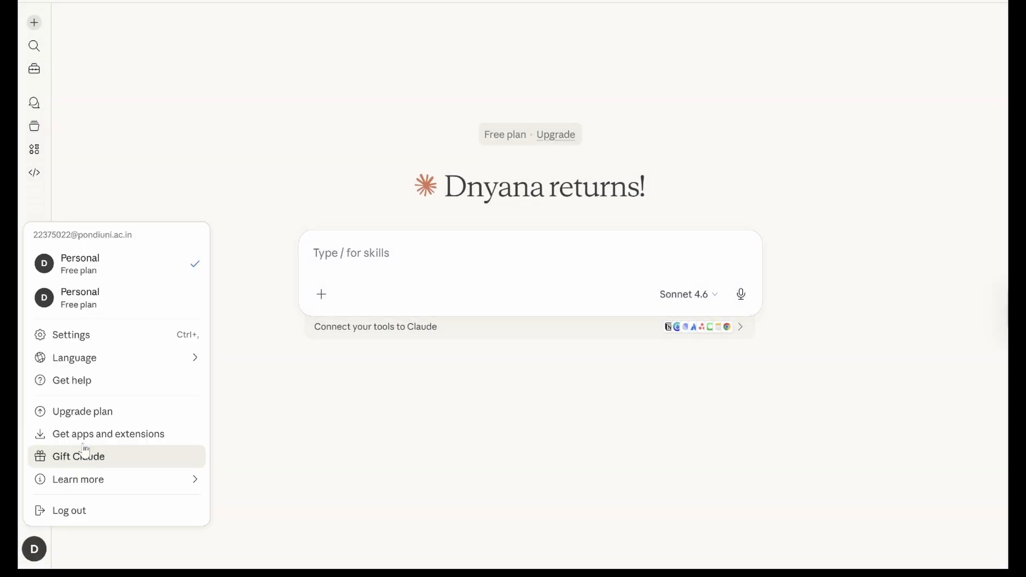
click(92, 337)
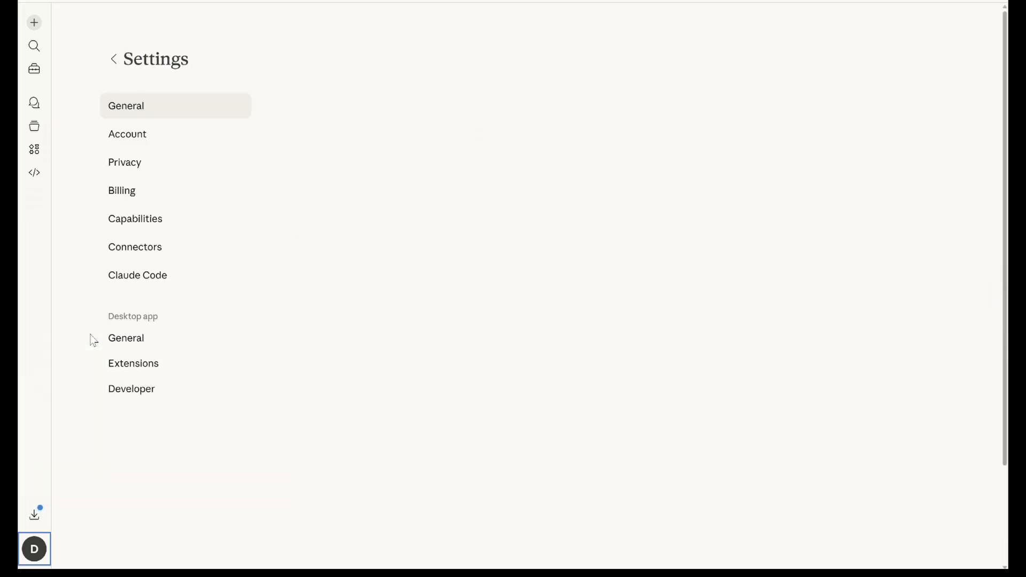
click(121, 393)
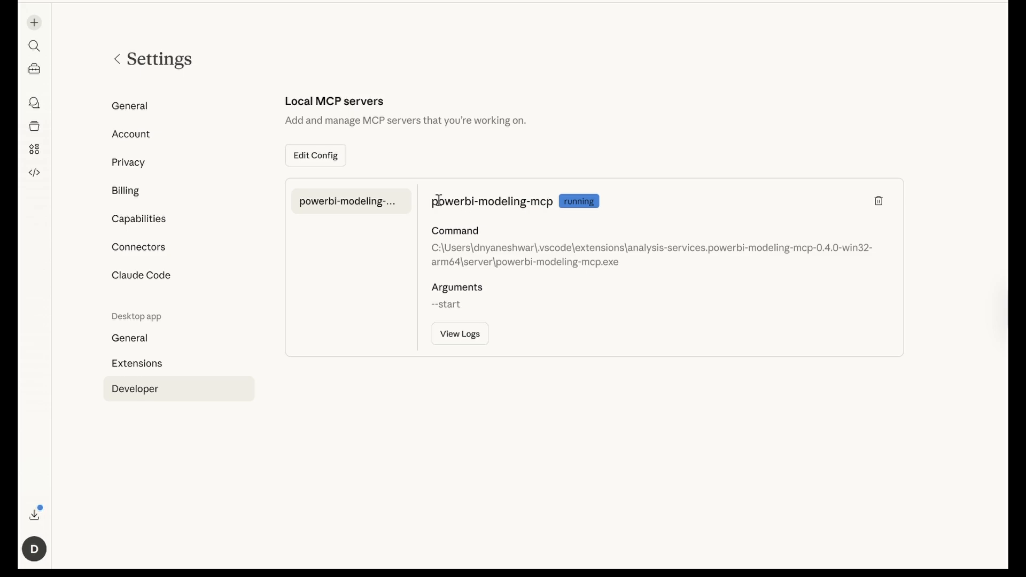
drag(433, 201, 618, 211)
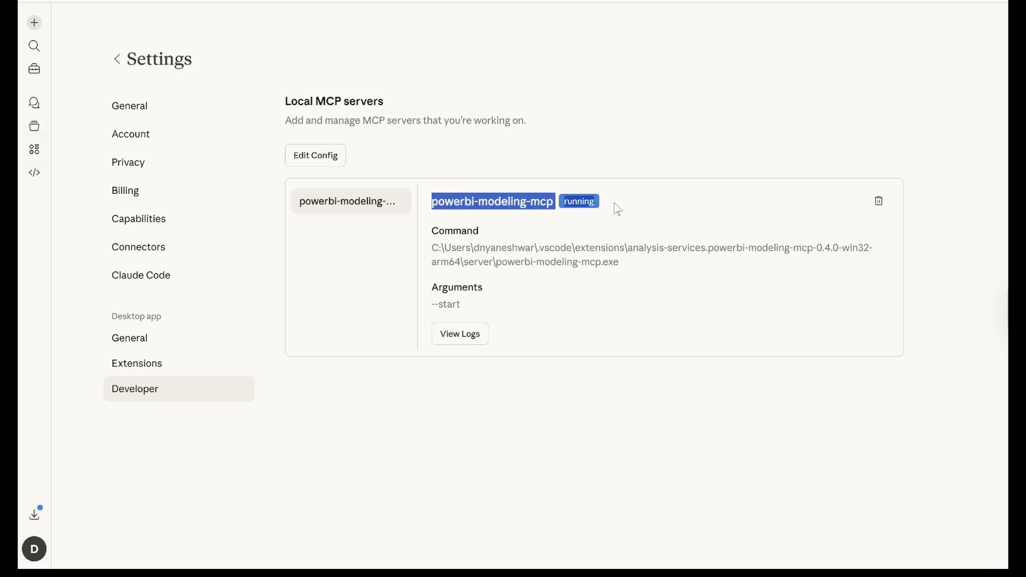
click(638, 146)
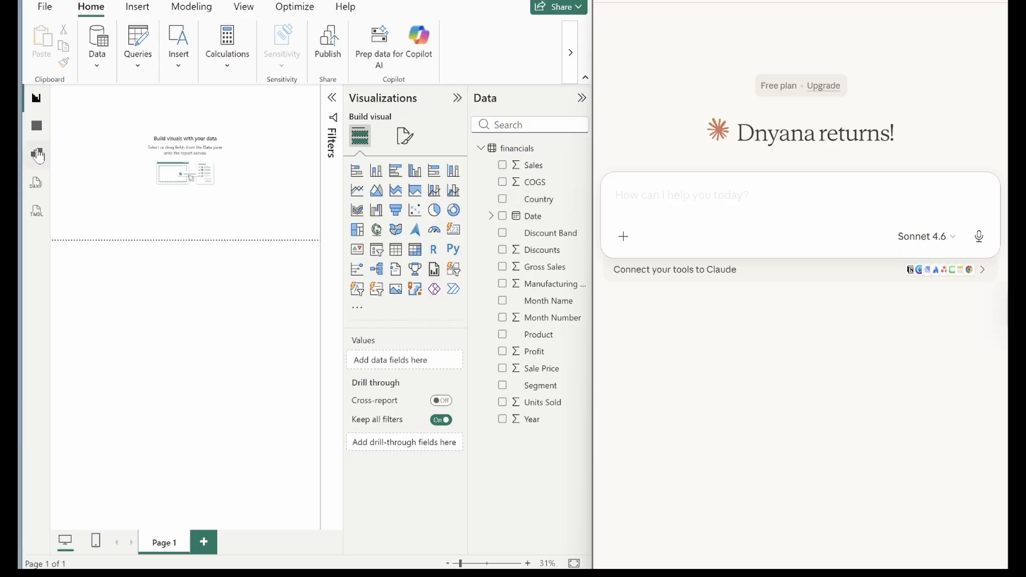
- In Power BI Desktop, switch to the model view of the financials table and collapse the properties pane
click(37, 155)
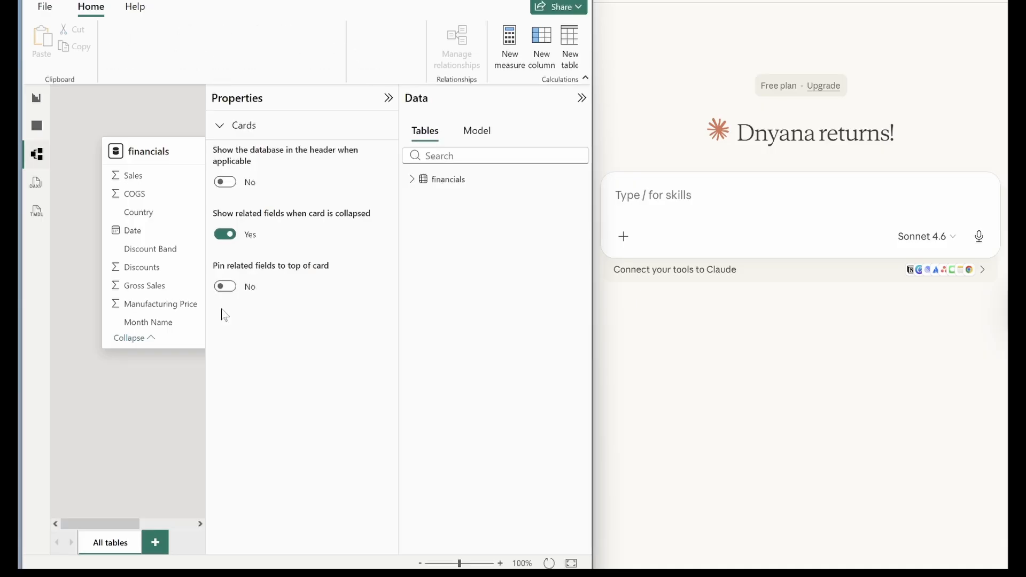
click(388, 98)
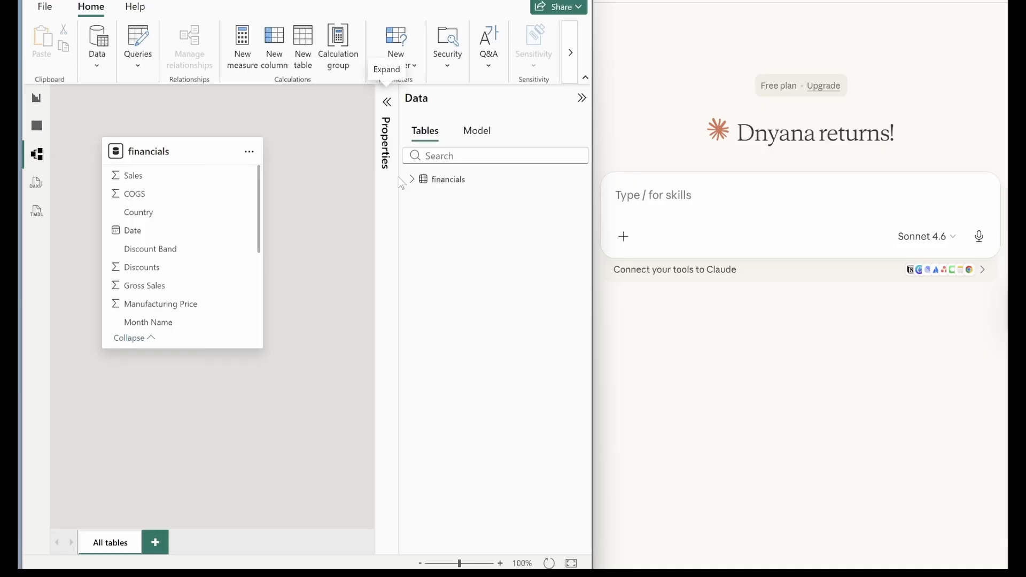
- In Claude, send the prompt "Connect to my open power bi desktop file"
click(660, 187)
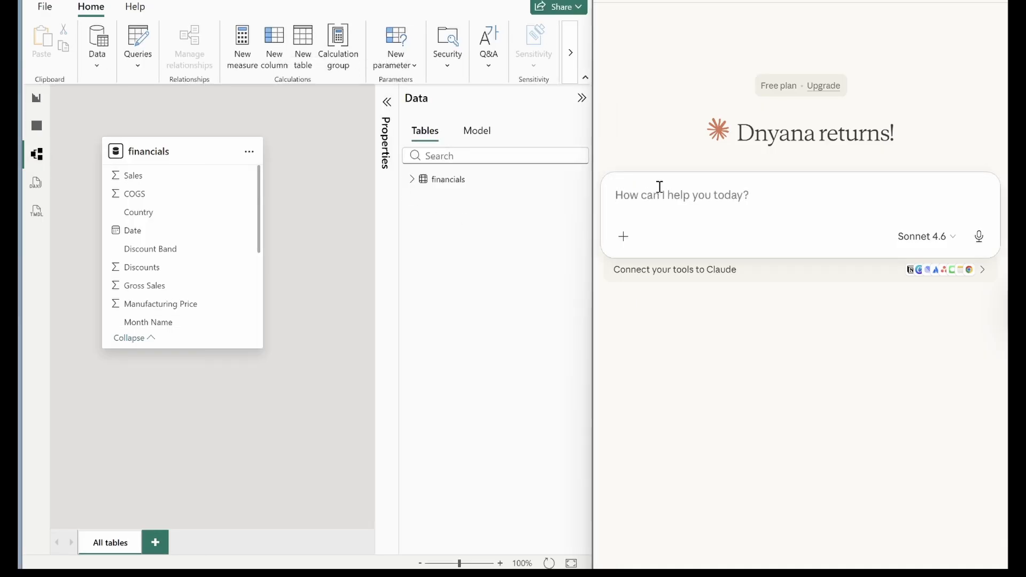
text(C)
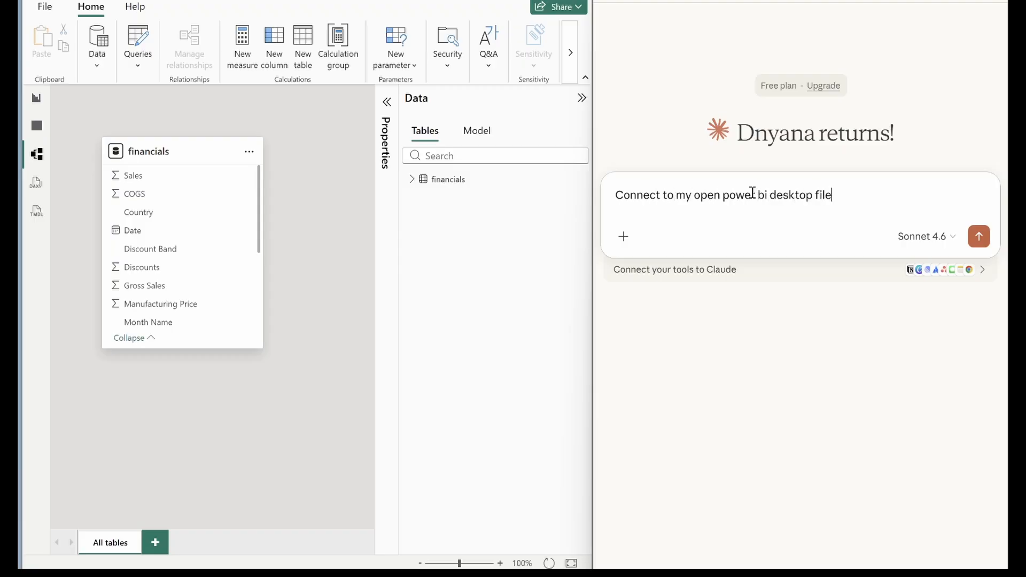
key(shift+Return)
click(978, 237)
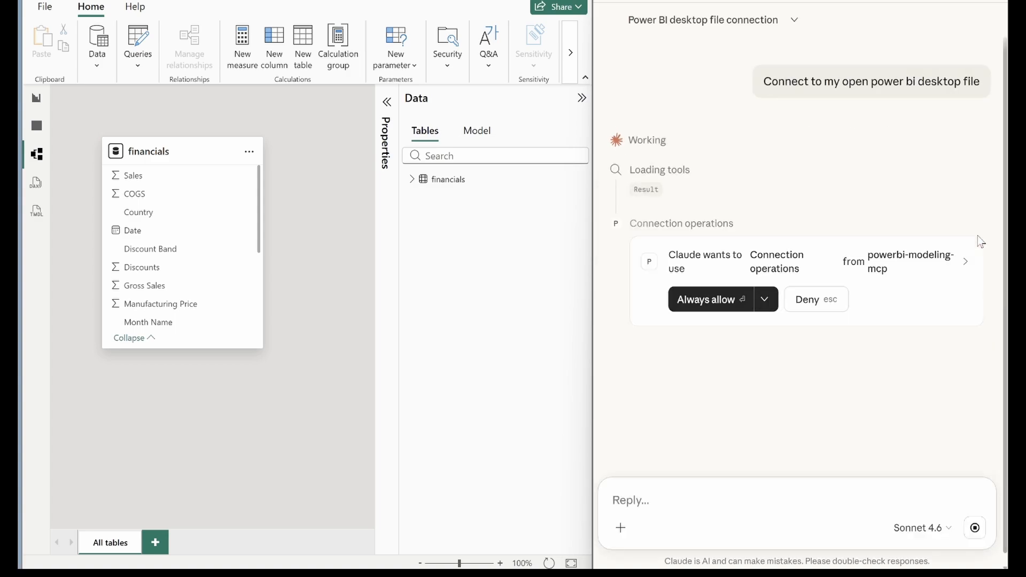
- Always allow Claude's connection operations from powerbi-modeling-mcp and review the connection summary in its reply
click(728, 306)
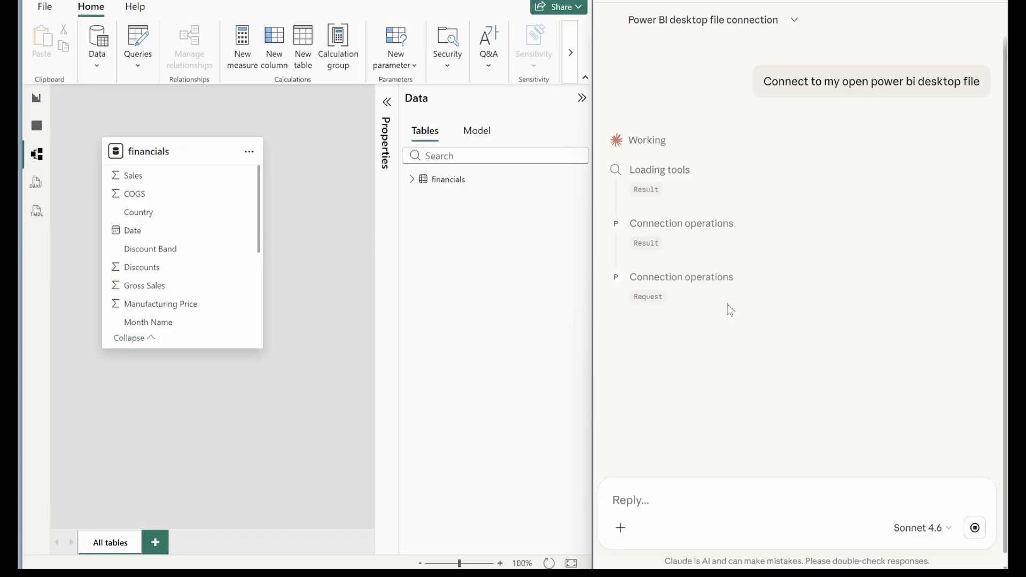
click(705, 402)
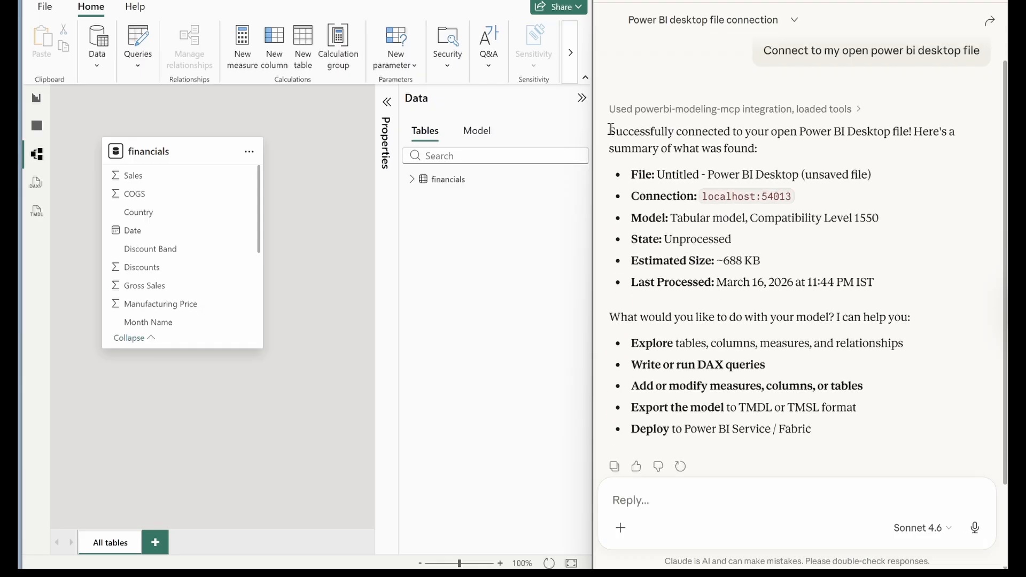
drag(610, 130, 838, 430)
click(832, 336)
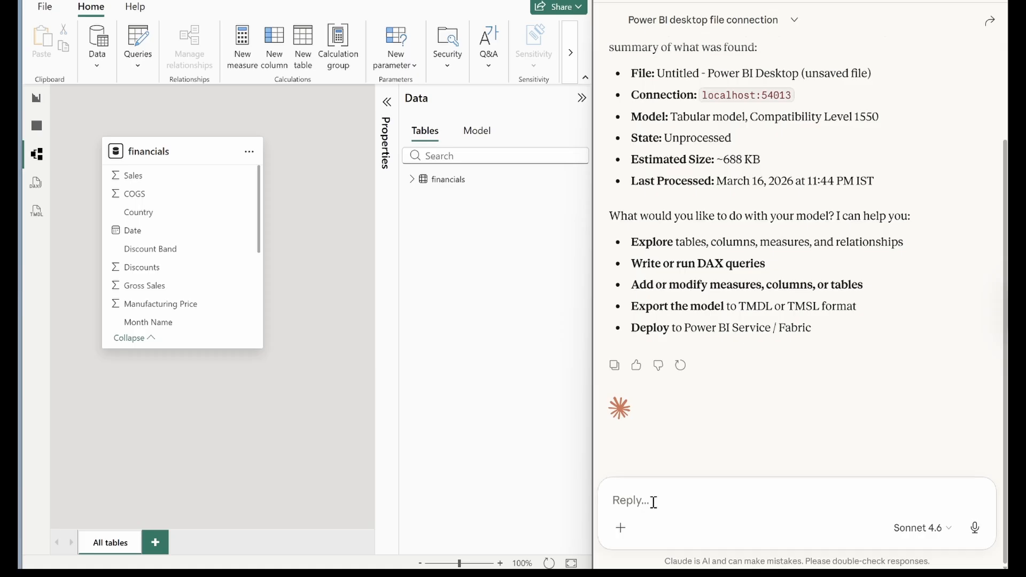
- In Claude, send the prompt "Create a table table and make relation with my financials table"
text(Create a)
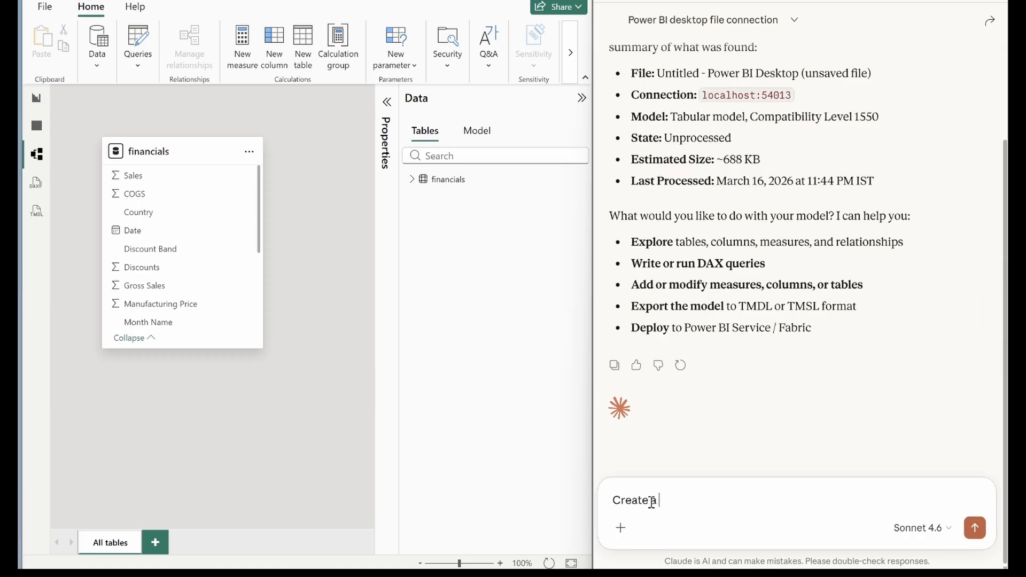
text( table table and make relation with my financials tab)
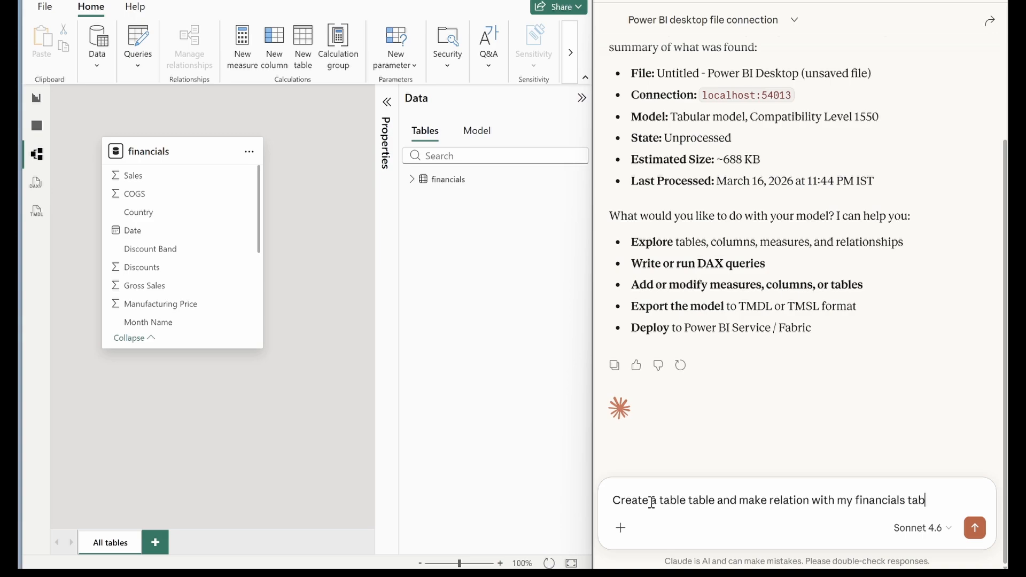
text(le)
key(shift+Return)
click(974, 527)
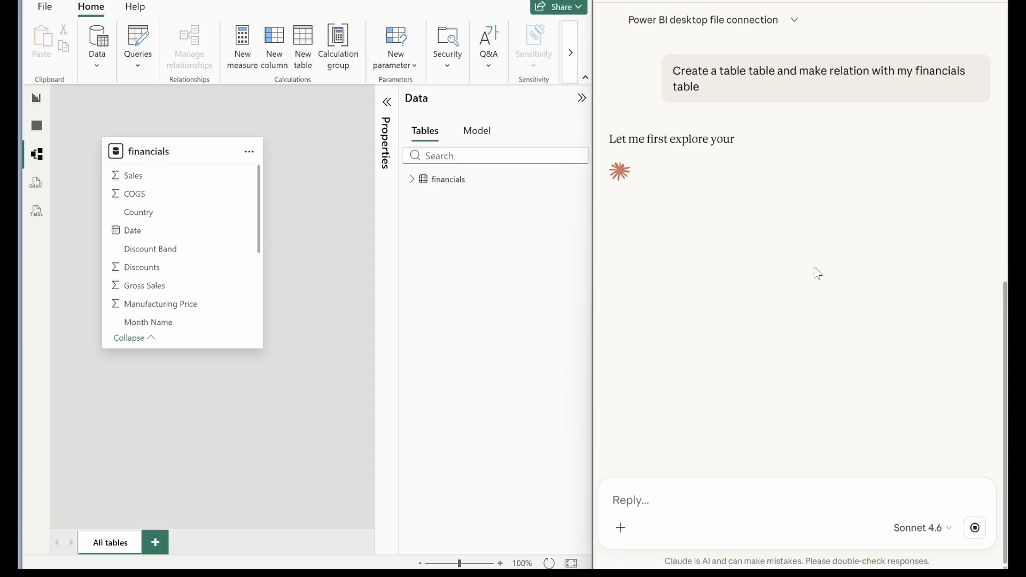
- Always allow the powerbi-modeling-mcp operations Claude requests, including Table operations, for creating the Date table and its relationship
click(723, 295)
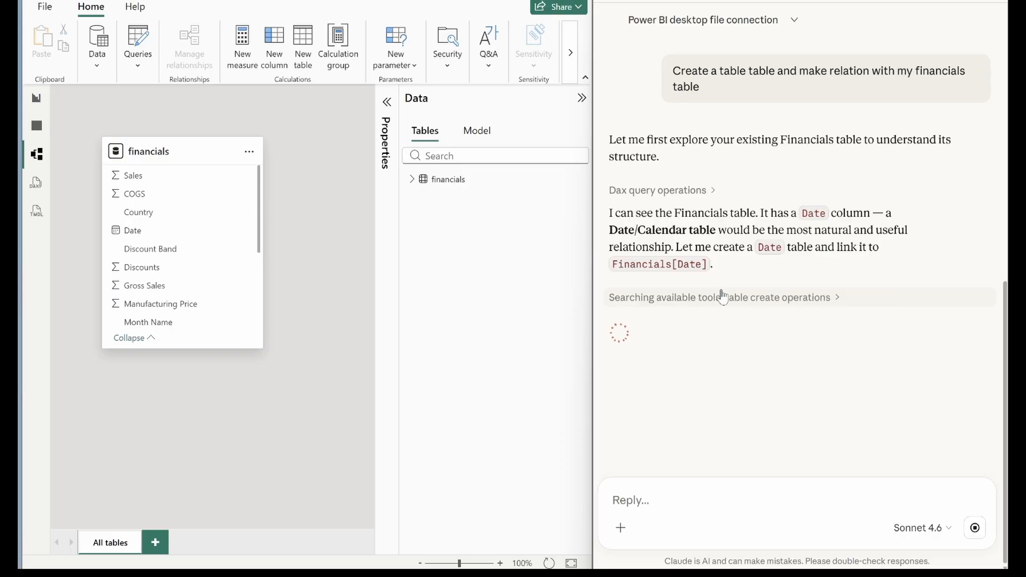
click(719, 398)
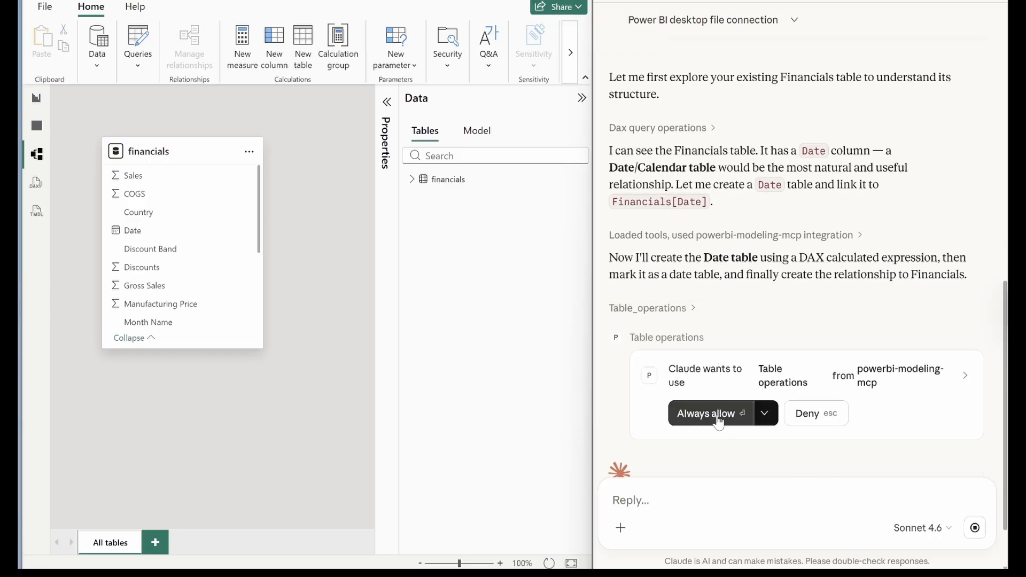
click(715, 420)
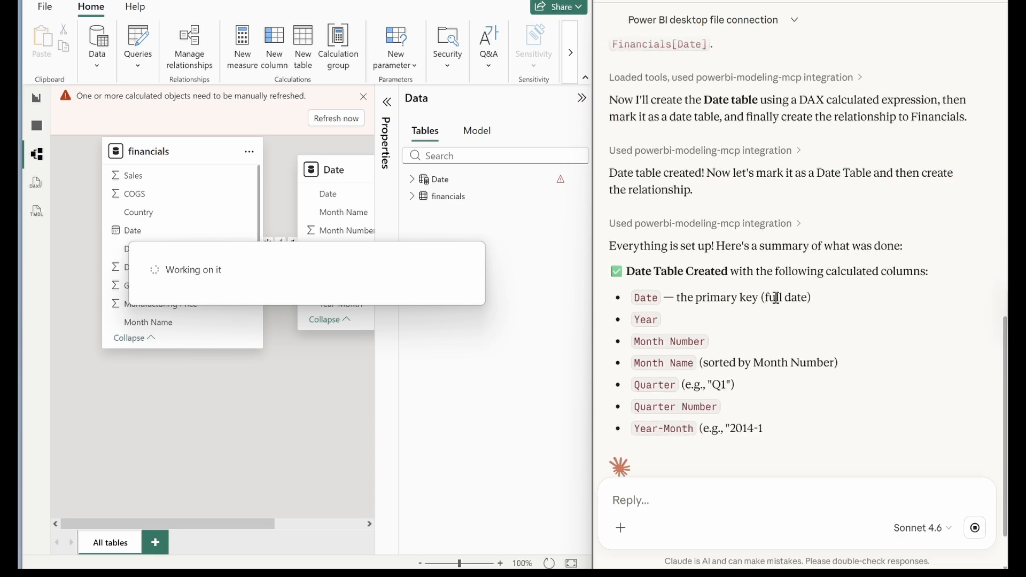
- In Power BI Desktop, refresh the calculated objects and move the Date table farther right of financials in the model diagram
click(347, 120)
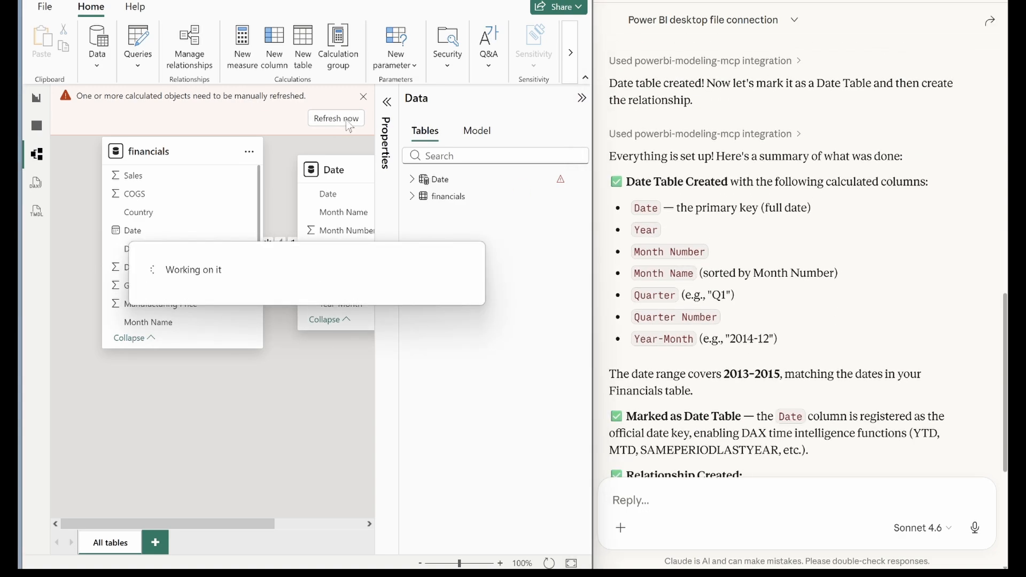
click(415, 180)
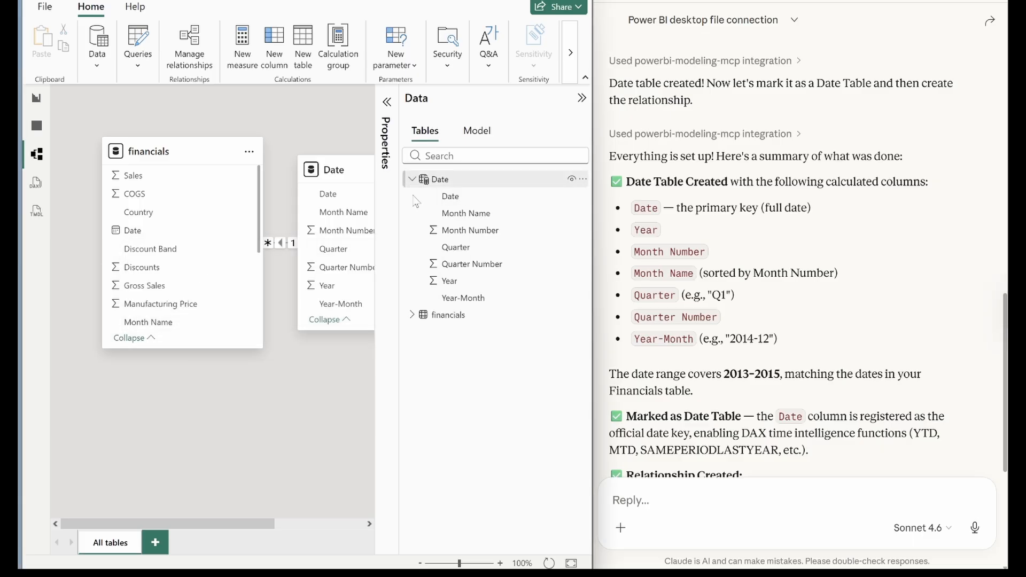
click(581, 98)
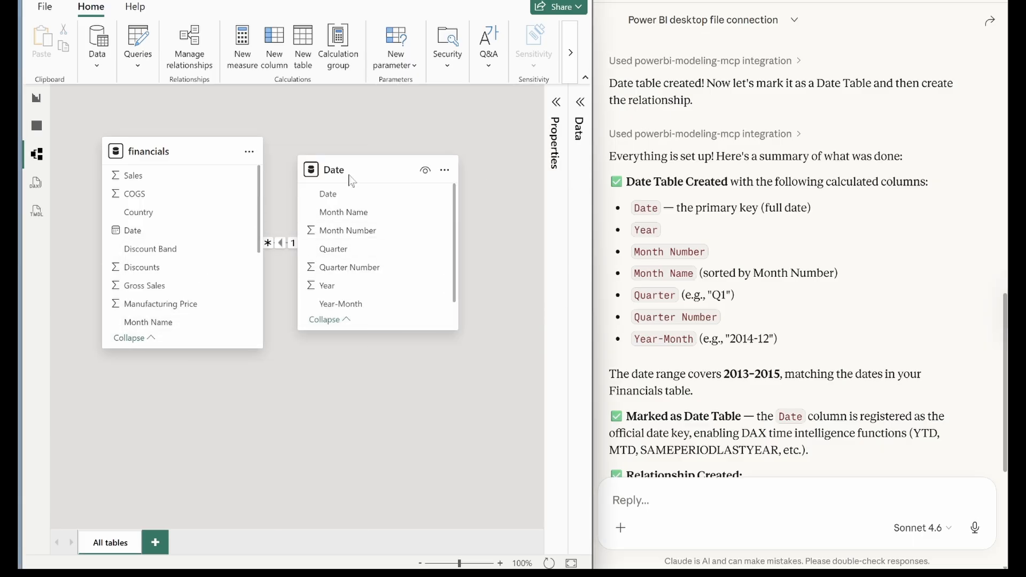
drag(336, 168, 433, 152)
click(579, 102)
- Read Claude's relationship summary and send the two-line prompt "Create a required measure as per my dataset" and "Create first 5 measures"
scroll(802, 321, down, 5)
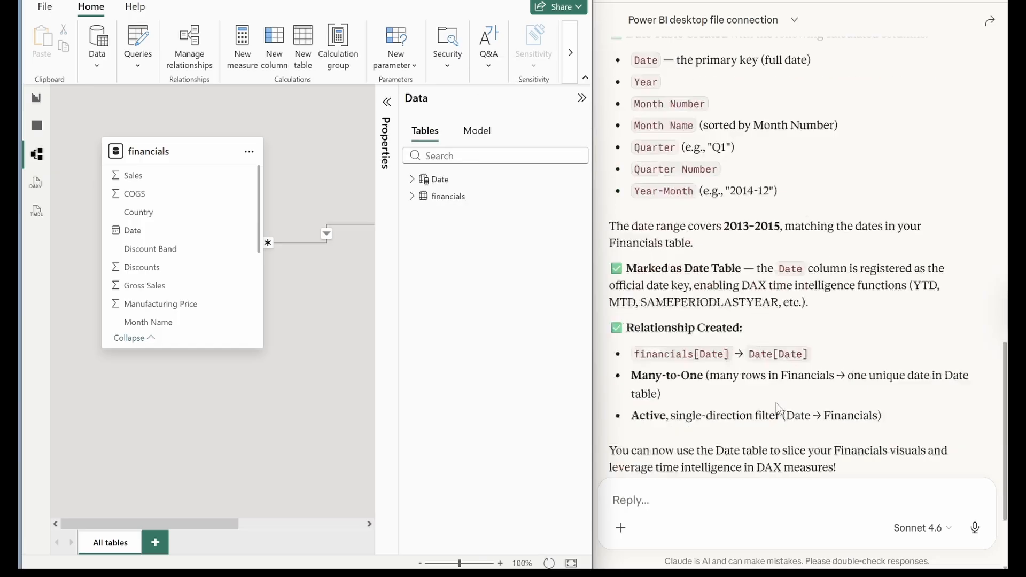
click(643, 497)
text(Create a required meas)
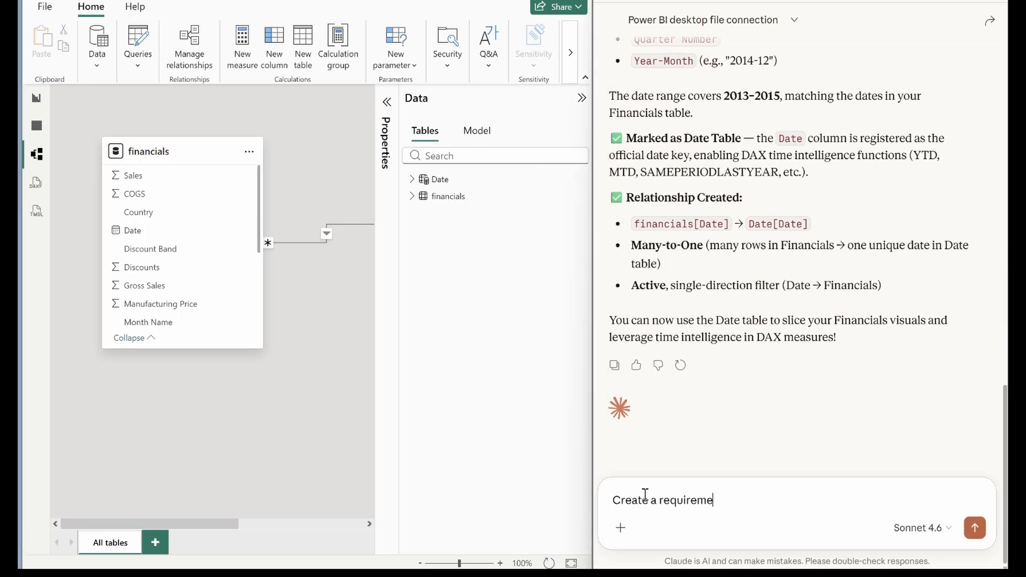
text(ure as per my dat)
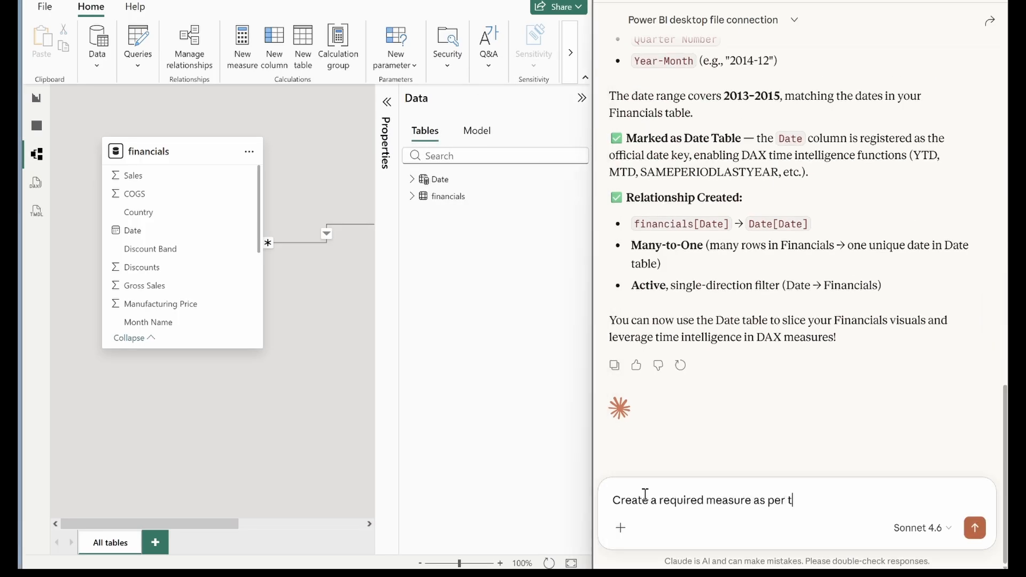
text(aset)
key(shift+Return)
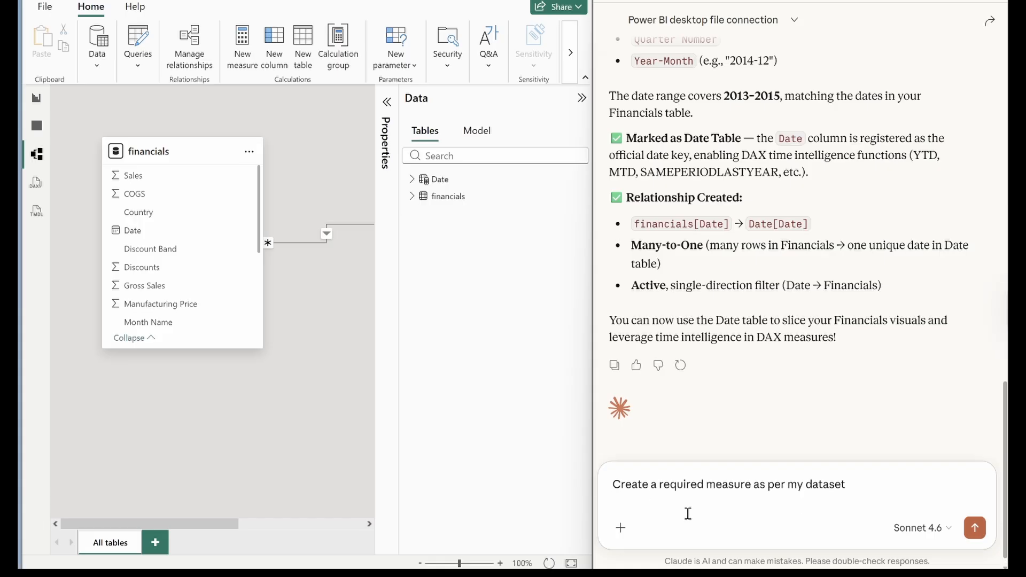
text(Create first 5 measures)
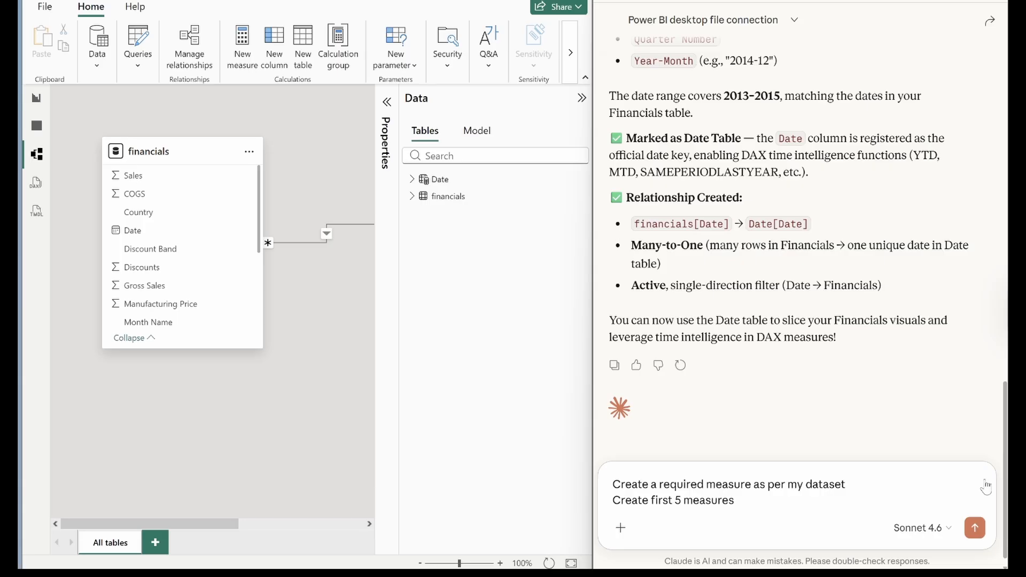
key(Return)
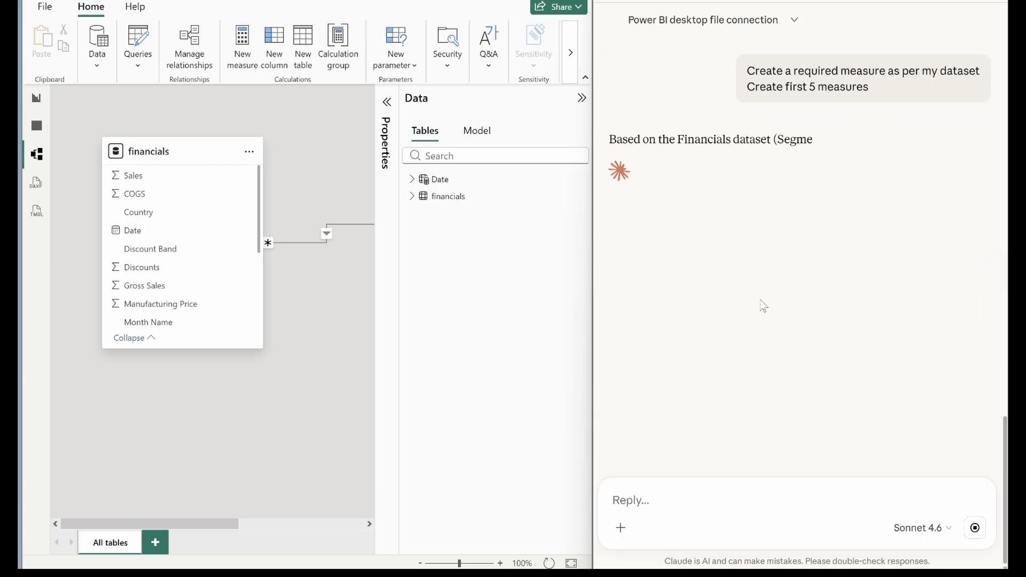
- Always allow Claude's Measure operations and review the measures, DAX expressions and formats listed in its reply
click(713, 332)
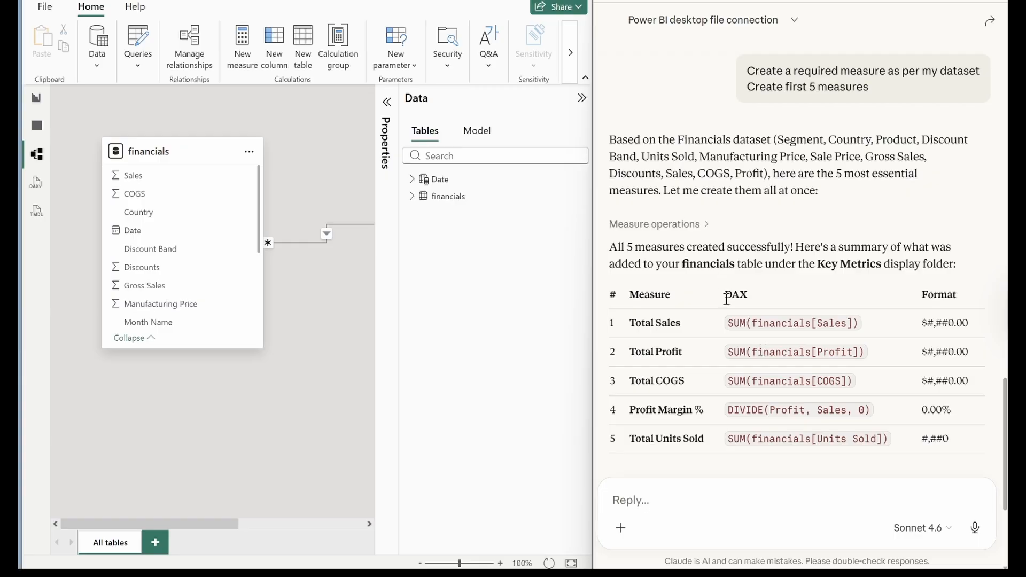
scroll(760, 351, down, 4)
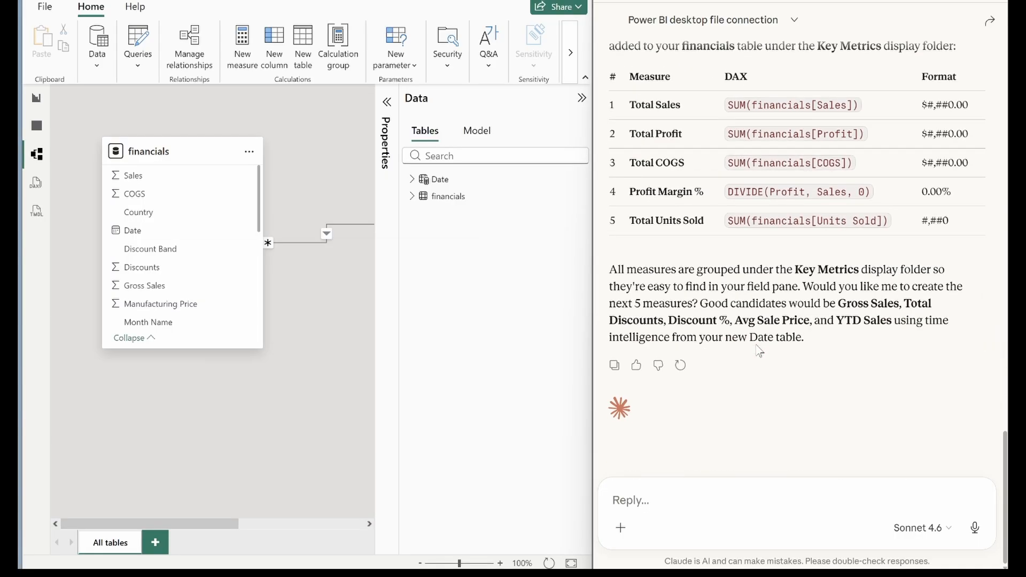
scroll(760, 351, up, 1)
scroll(756, 344, up, 3)
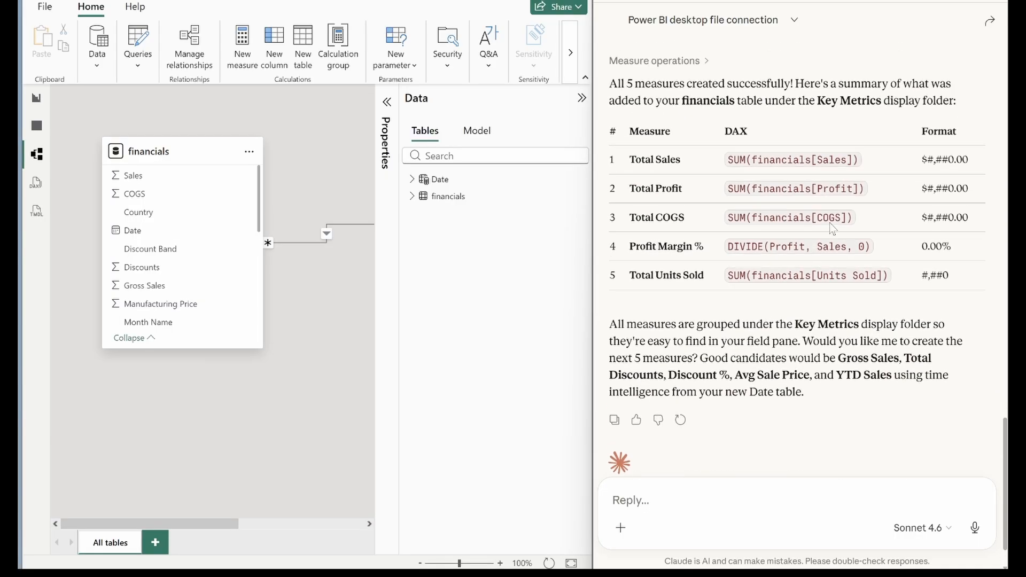
scroll(809, 198, down, 1)
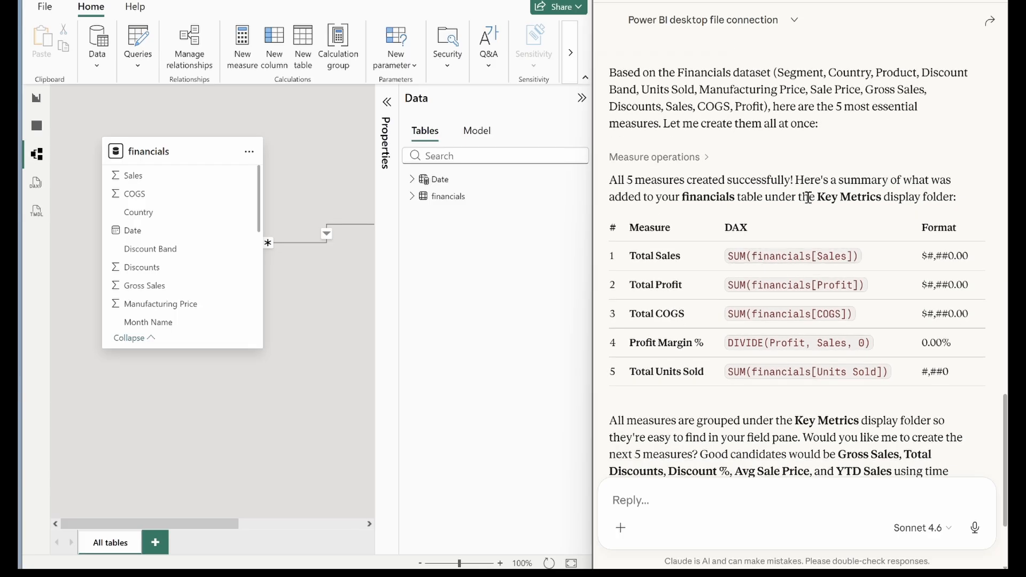
scroll(809, 198, down, 3)
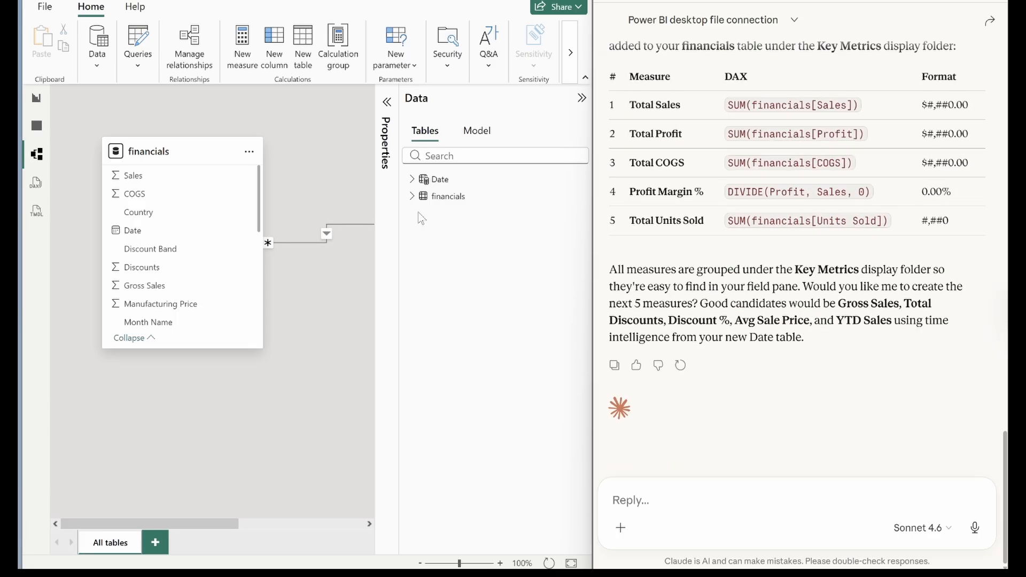
- In Power BI Desktop, inspect the fields of the financials and Date tables, collapsing each one again
click(412, 197)
click(411, 196)
click(411, 179)
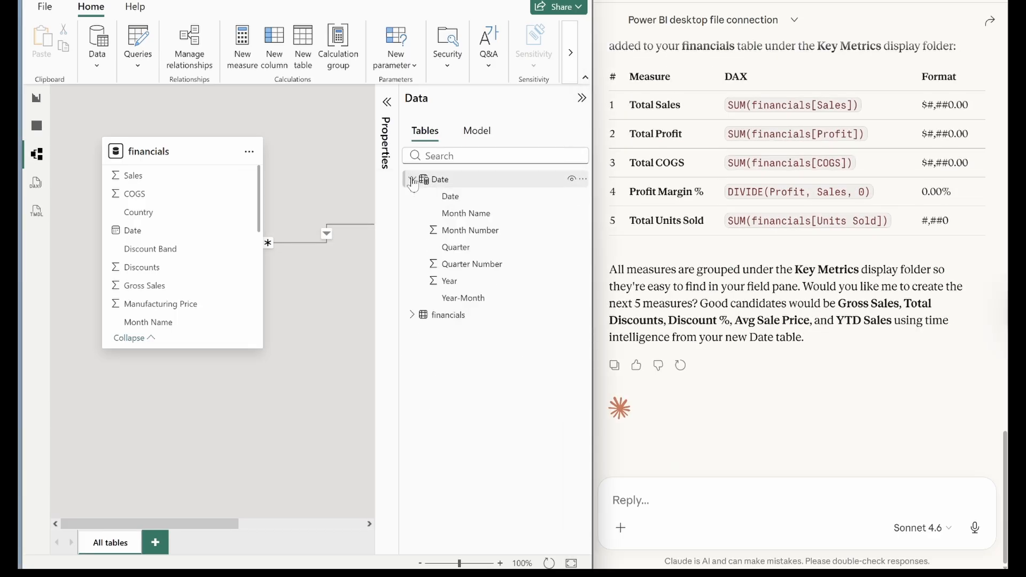
click(412, 179)
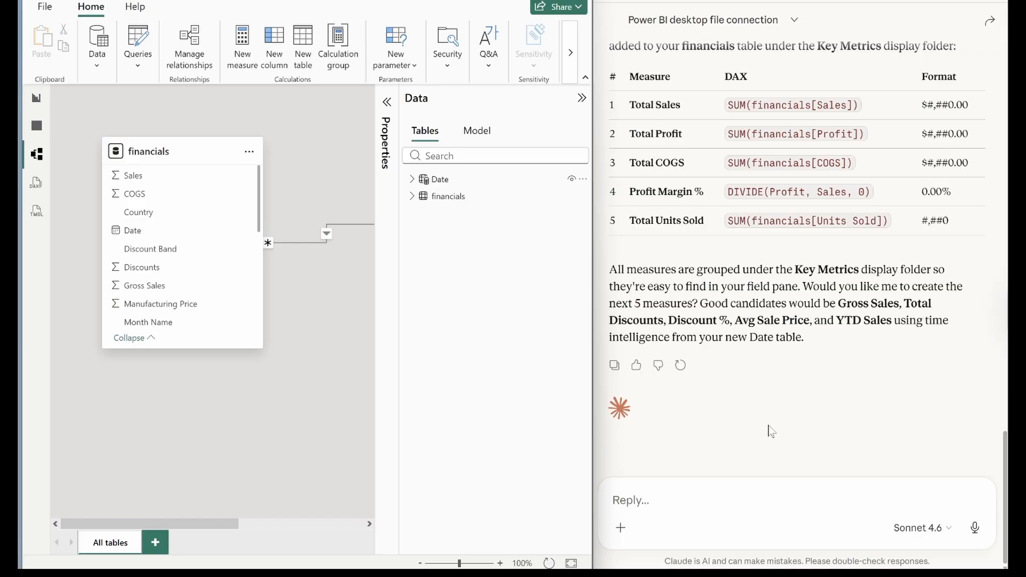
- In Claude, send the prompt "Create remaining required measures" and review the measure breakdown by category in the reply
text(Create re)
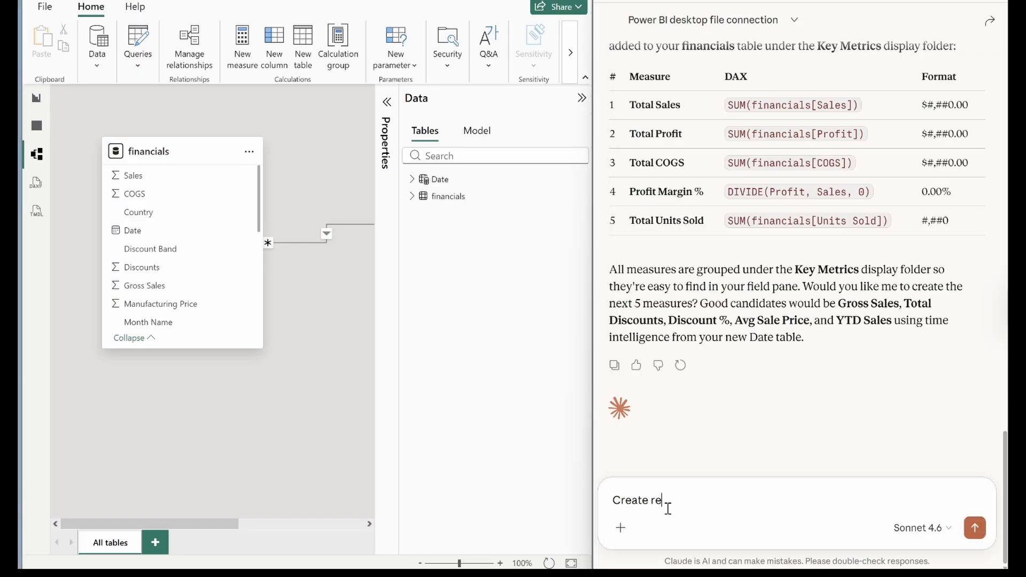
text(maining rquiired measures)
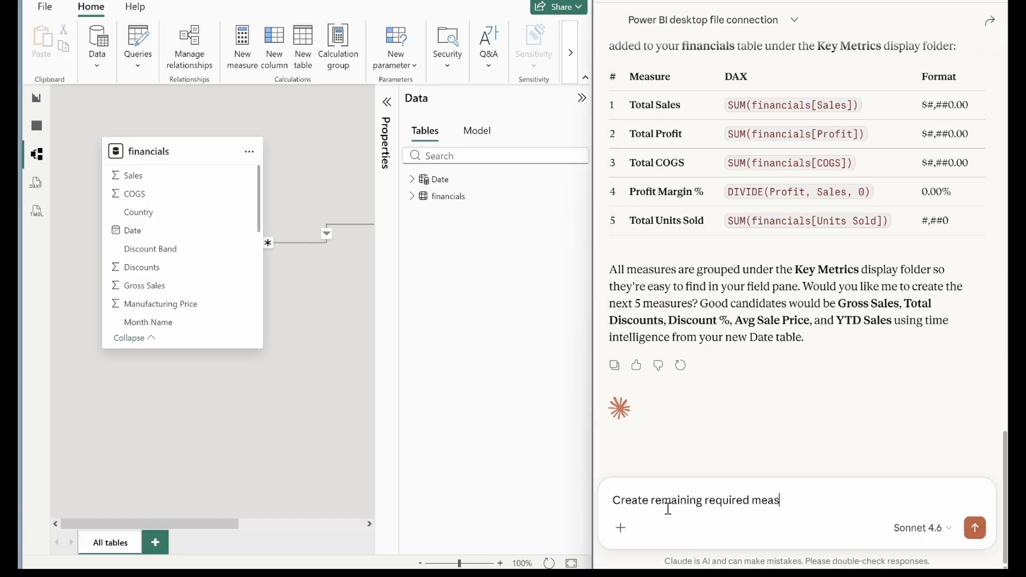
click(970, 531)
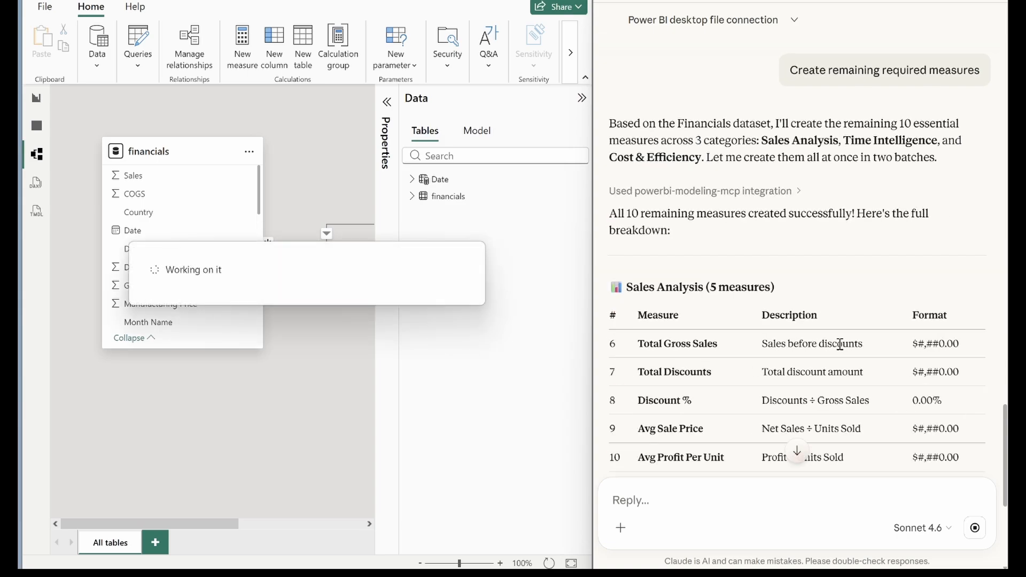
scroll(842, 347, down, 10)
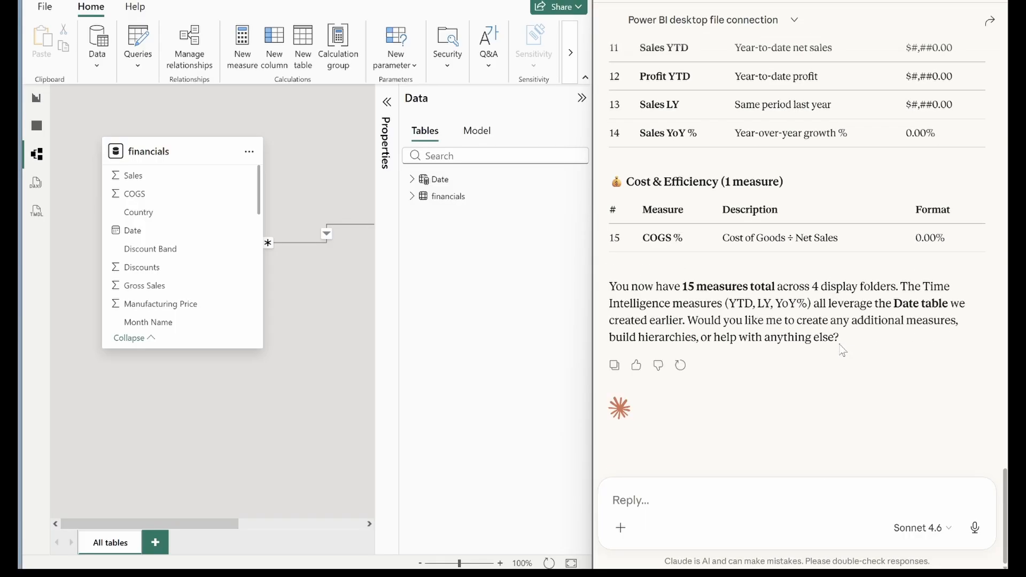
scroll(842, 350, up, 3)
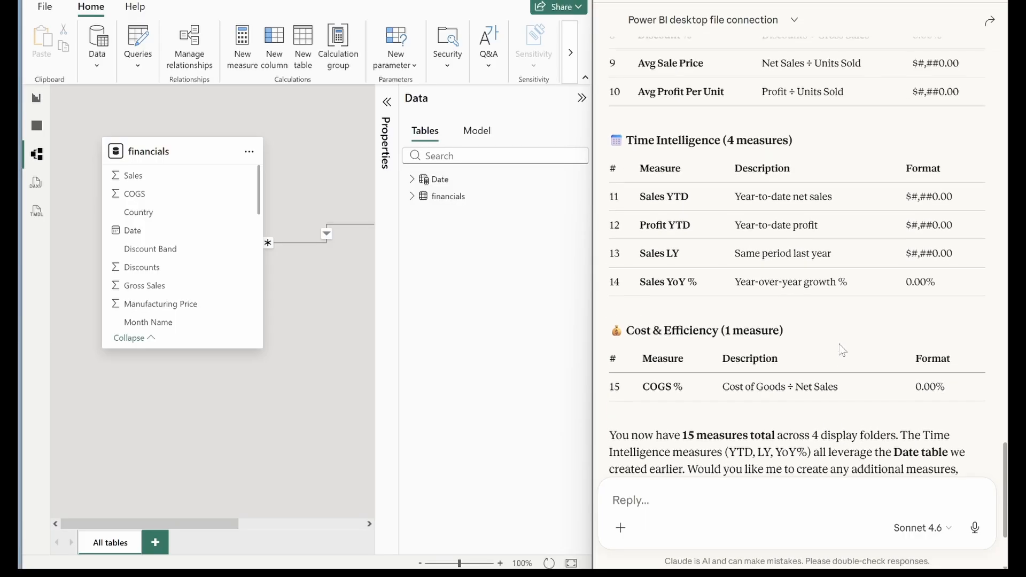
- In Power BI Desktop, refresh the model's schema and data
click(580, 107)
click(576, 107)
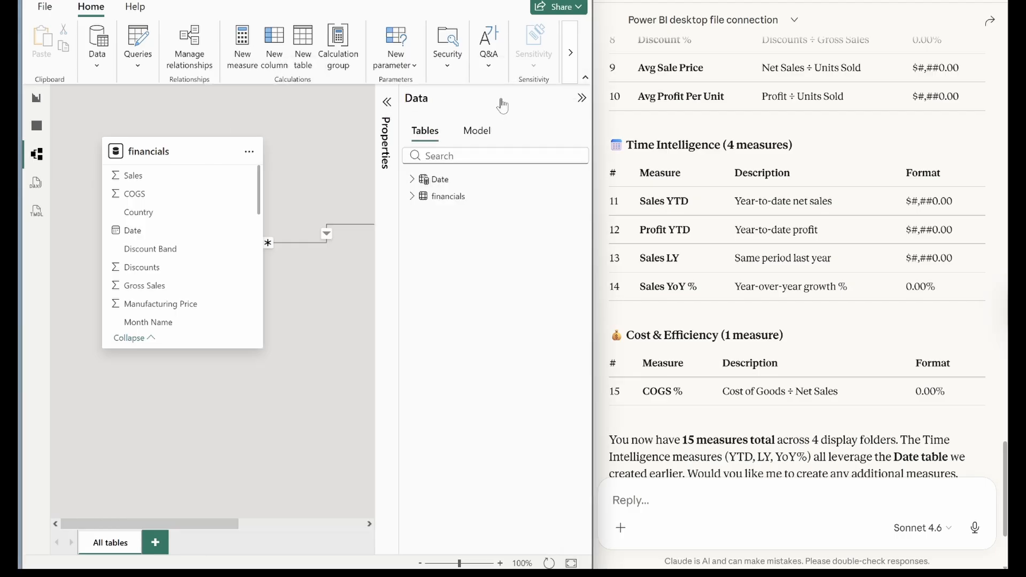
click(135, 69)
click(180, 122)
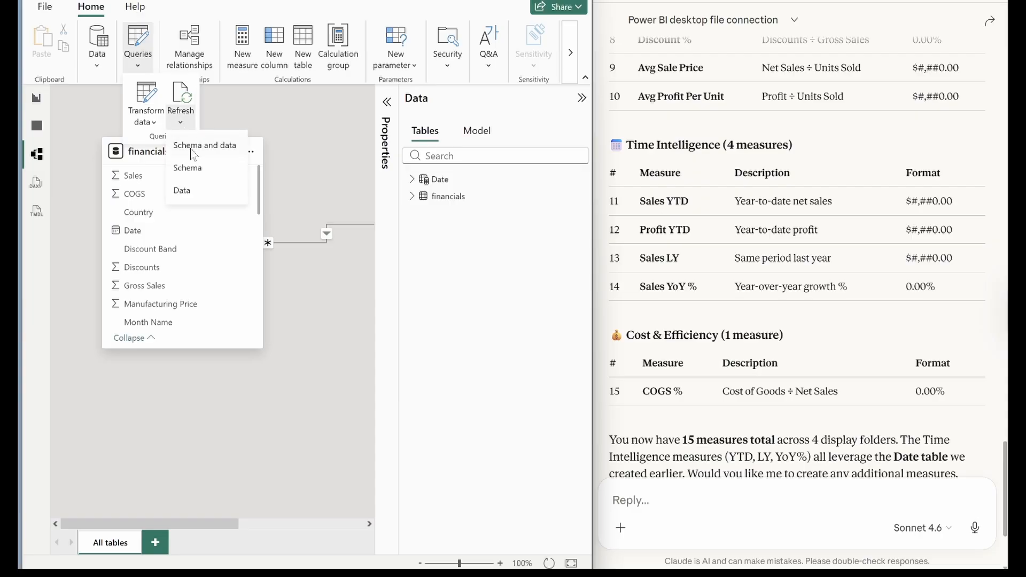
click(192, 155)
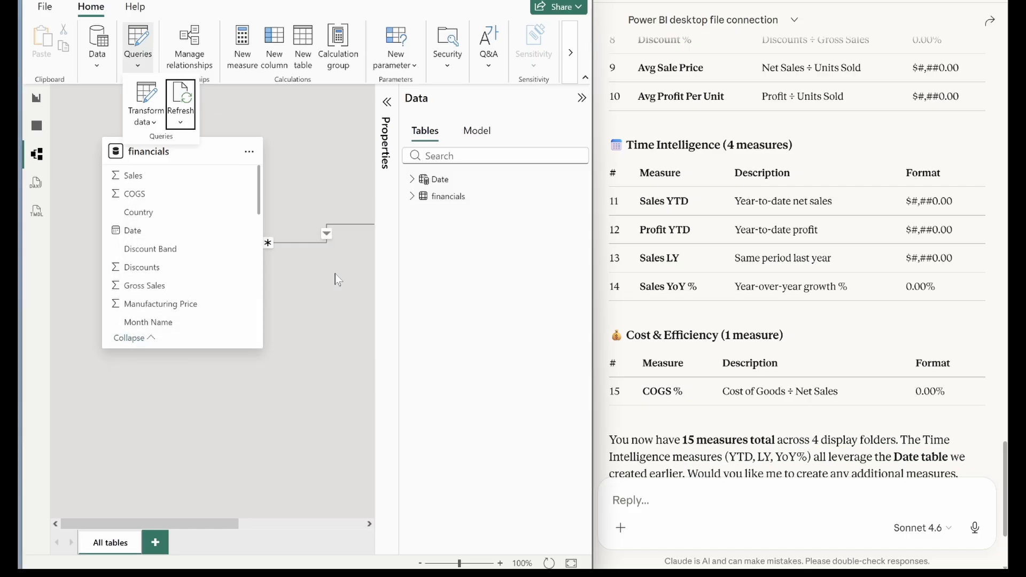
- Expand the Date and financials tables and examine the measures in the Sales Analysis folder
click(411, 179)
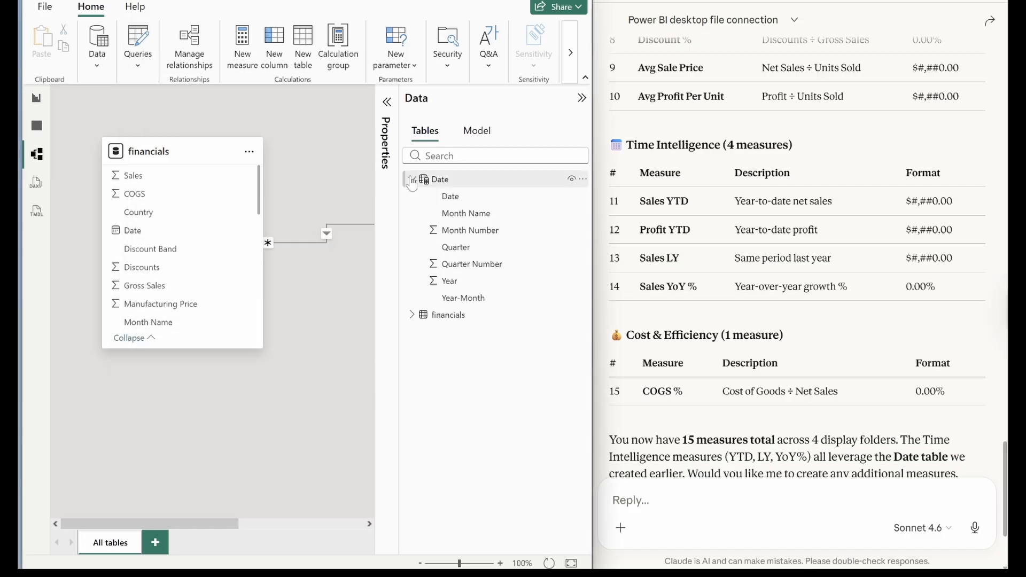
click(412, 316)
scroll(460, 363, down, 3)
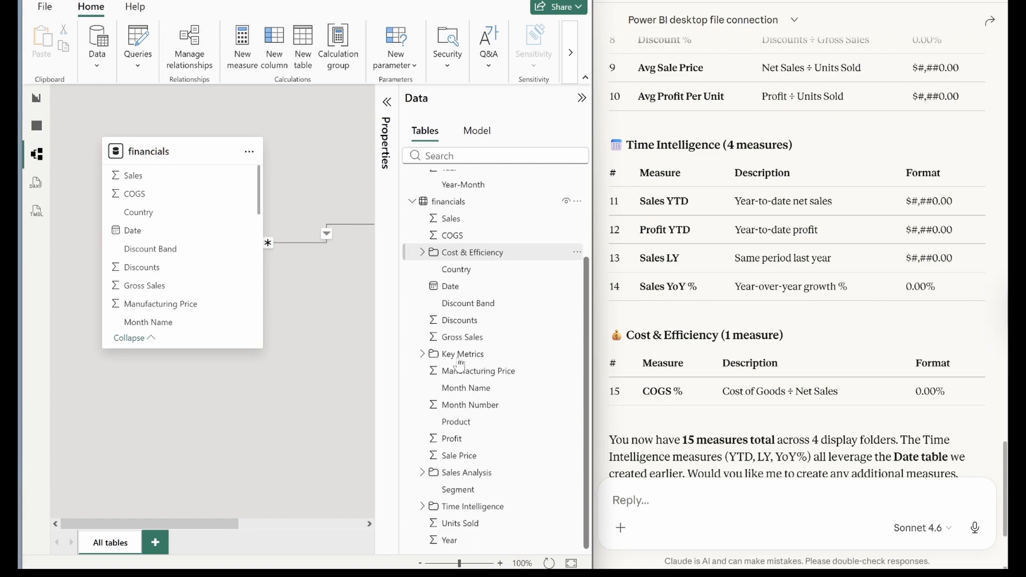
click(422, 473)
scroll(421, 478, down, 2)
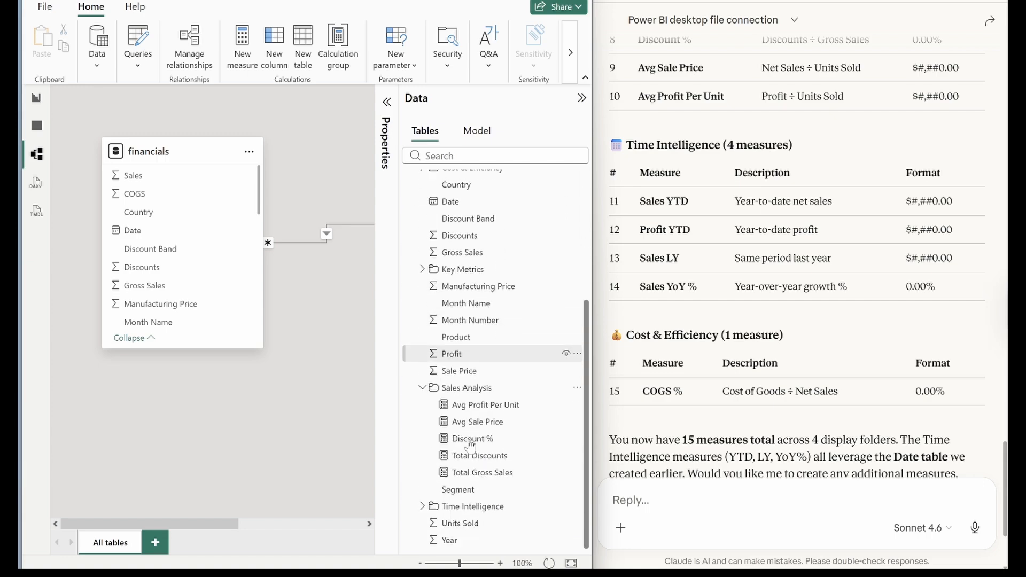
click(422, 388)
click(423, 473)
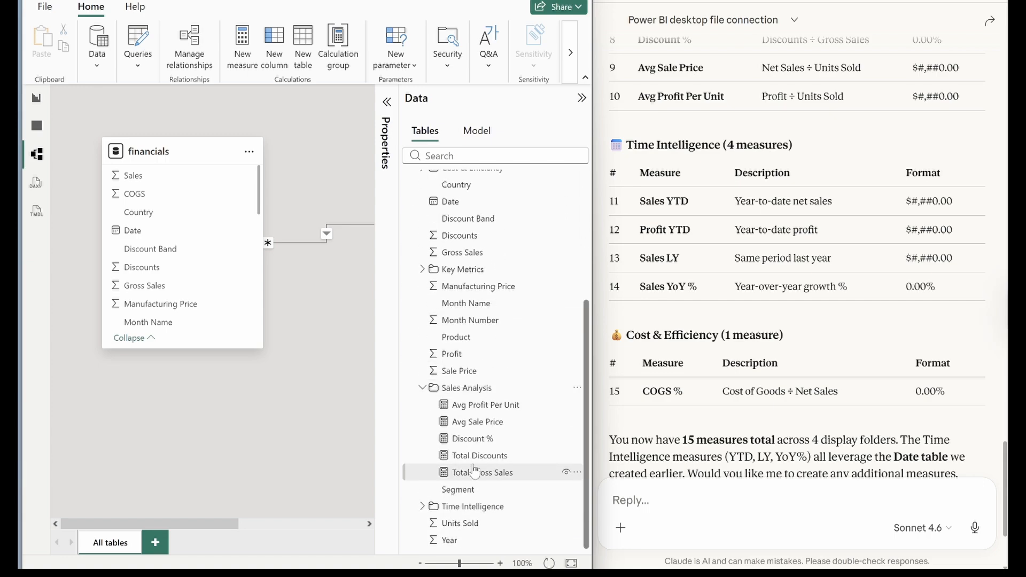
- Collapse the Sales Analysis folder and examine the measures in the Time Intelligence folder of financials
click(423, 389)
click(422, 507)
scroll(470, 479, down, 2)
scroll(479, 483, up, 2)
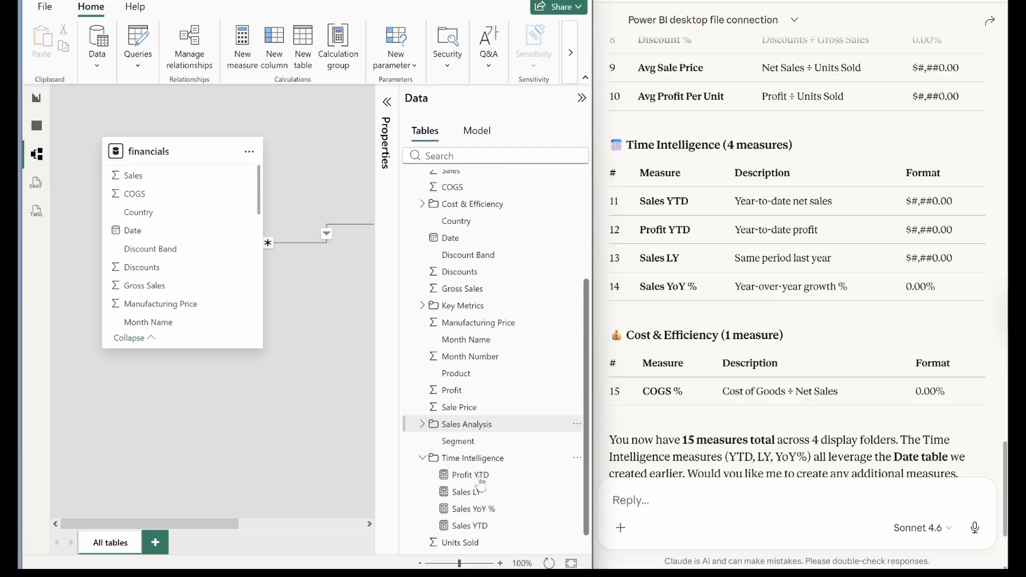